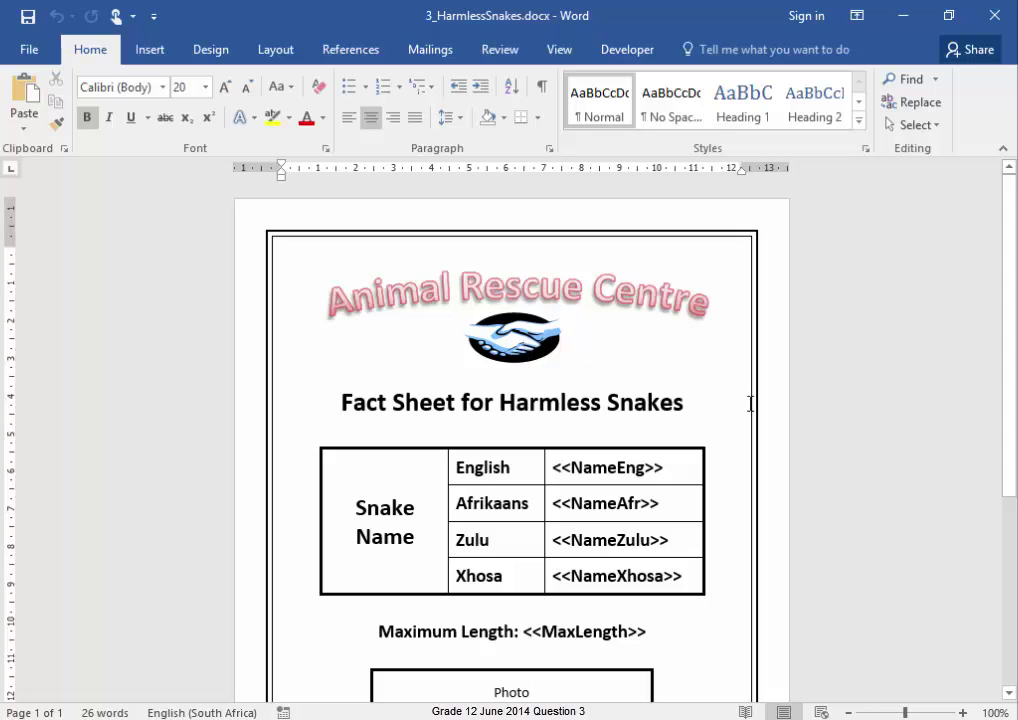
Step: Check the NameAfr, NameZulu and NameXhosa placeholders on the fact sheet
key("End")
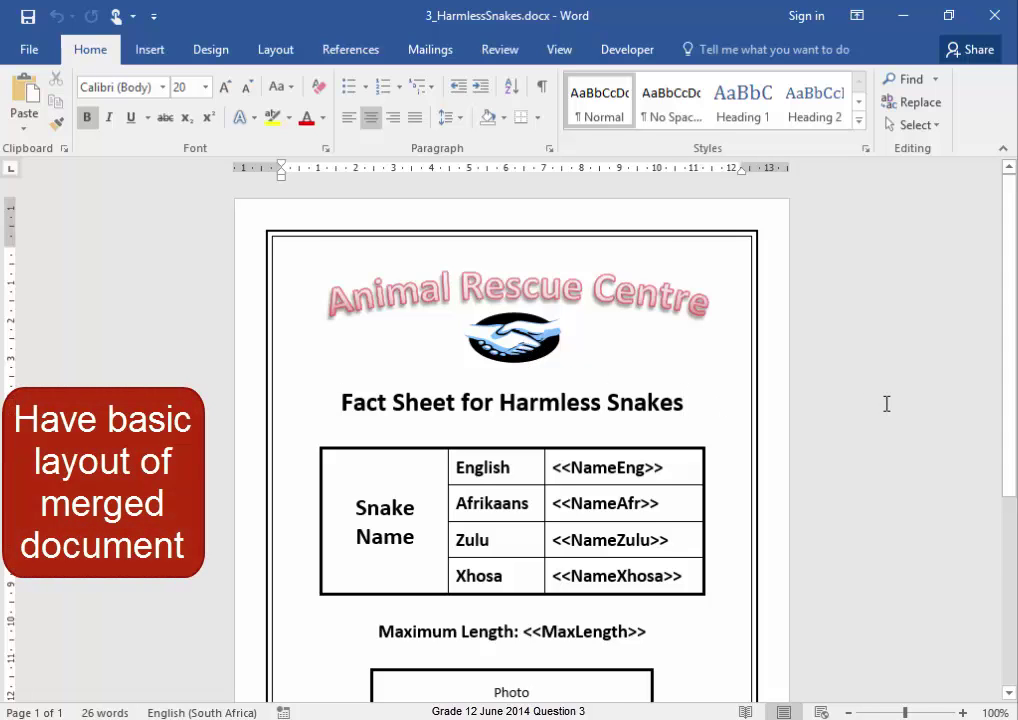
scroll(885, 403, "down", 2)
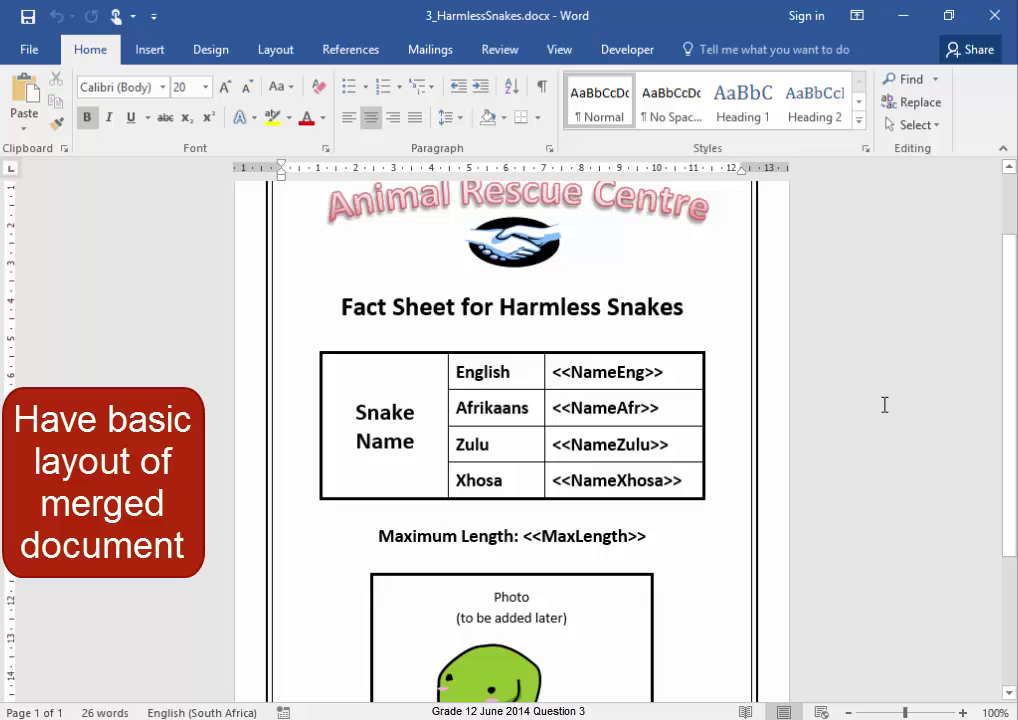
left_click(678, 408)
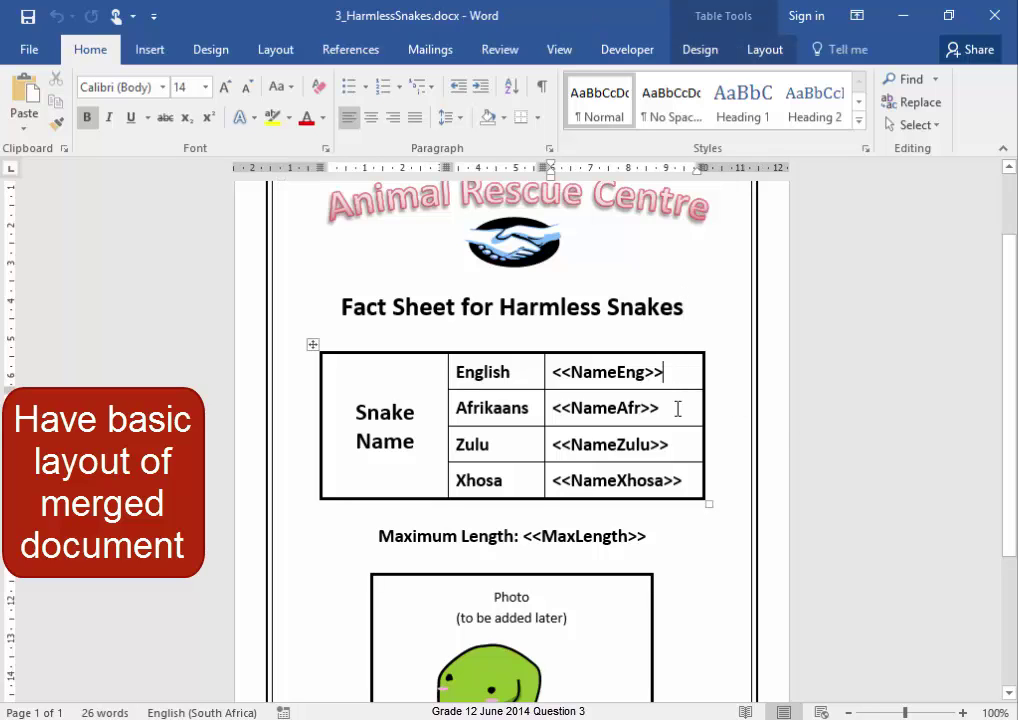
left_click(687, 445)
left_click(686, 479)
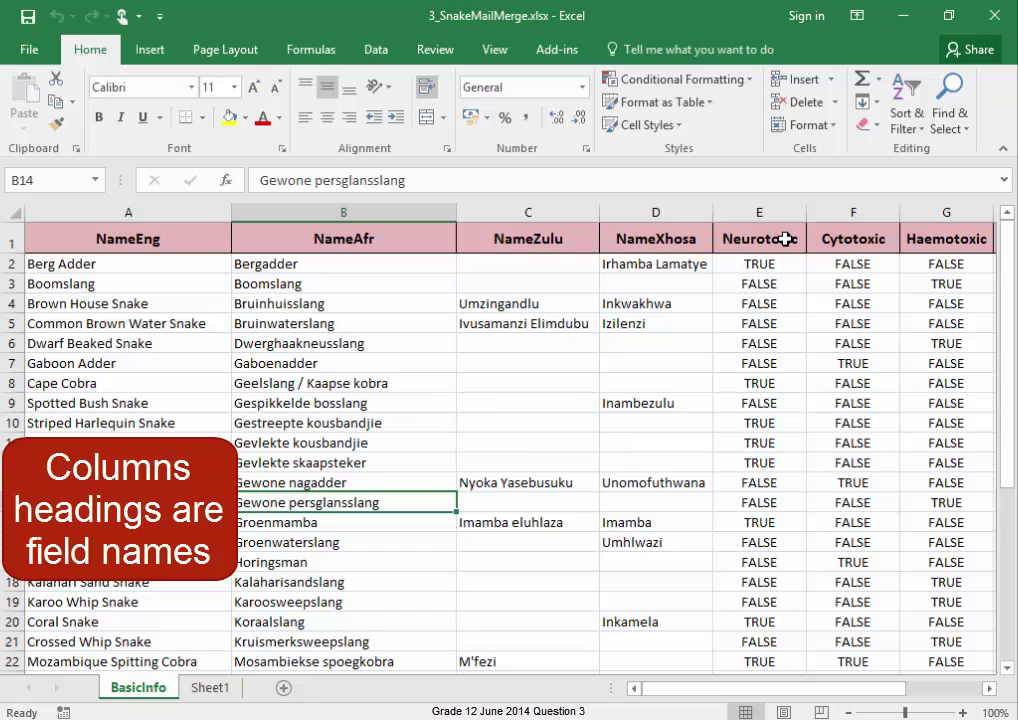
Step: Review the spreadsheet's Danger column, noting the Harmless snakes in rows 4, 5, 9 and 16
left_click(988, 688)
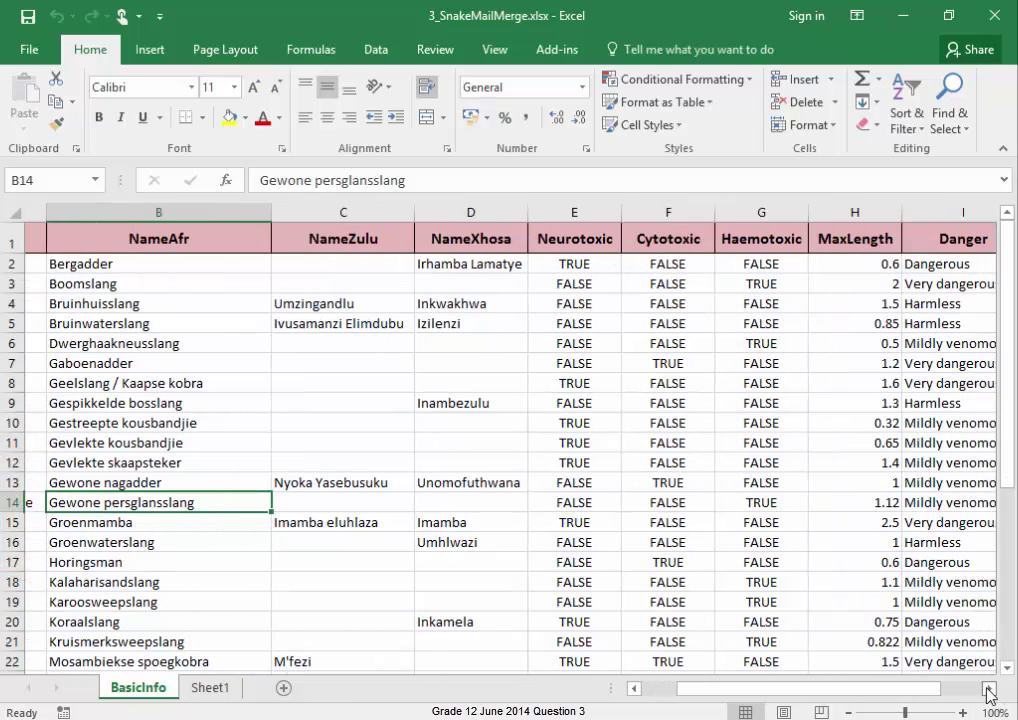
left_click(988, 689)
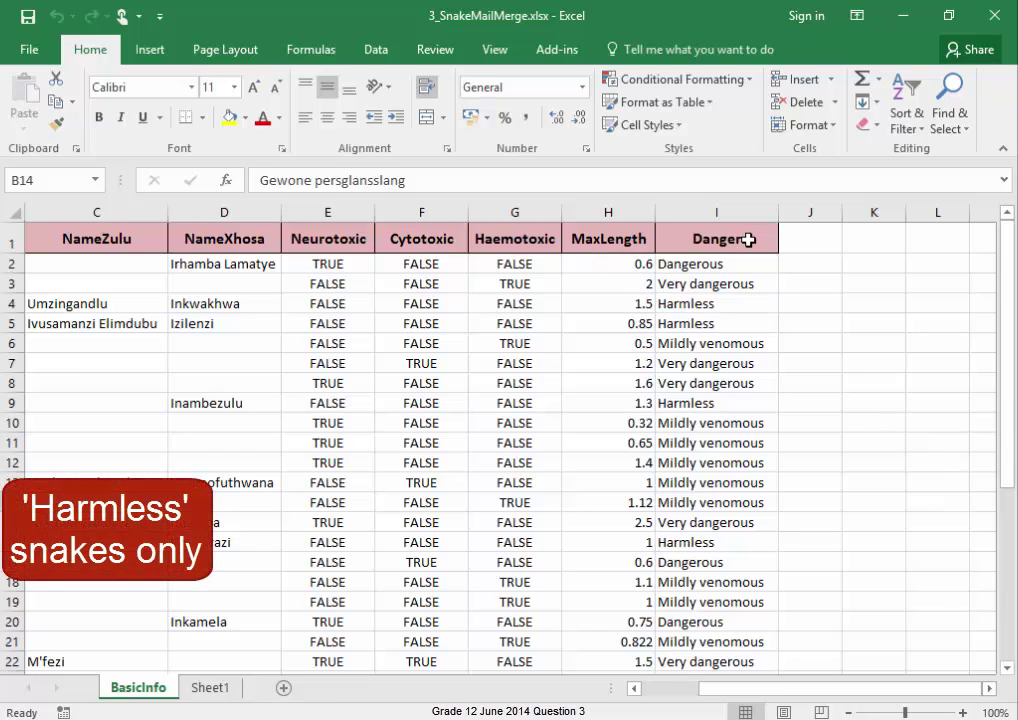
left_click(740, 307)
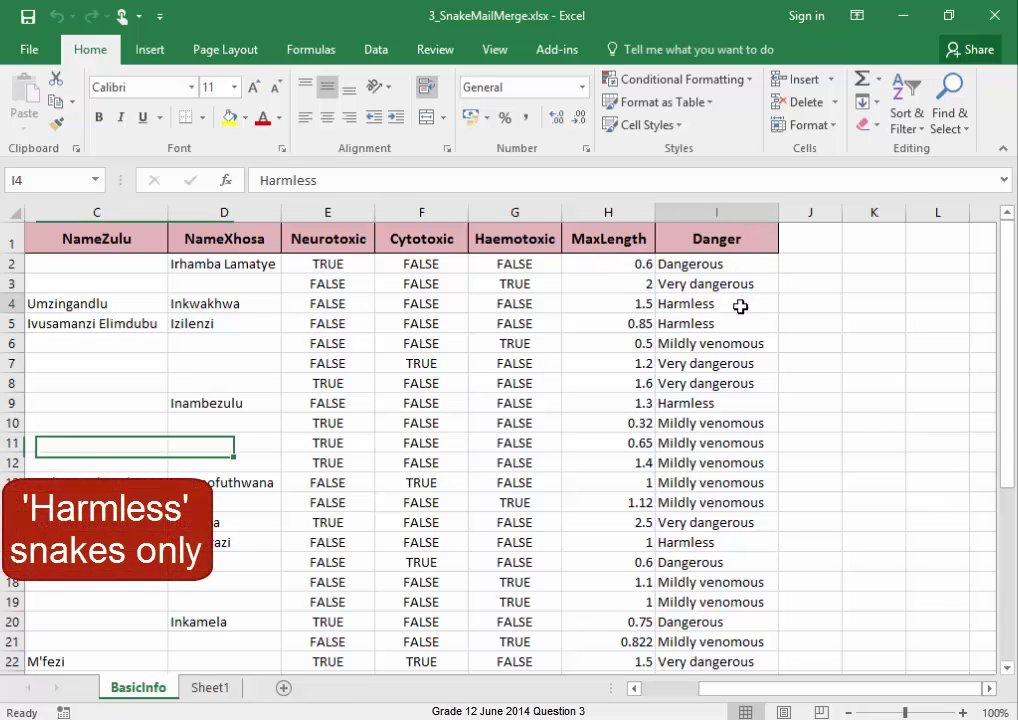
left_click(743, 323)
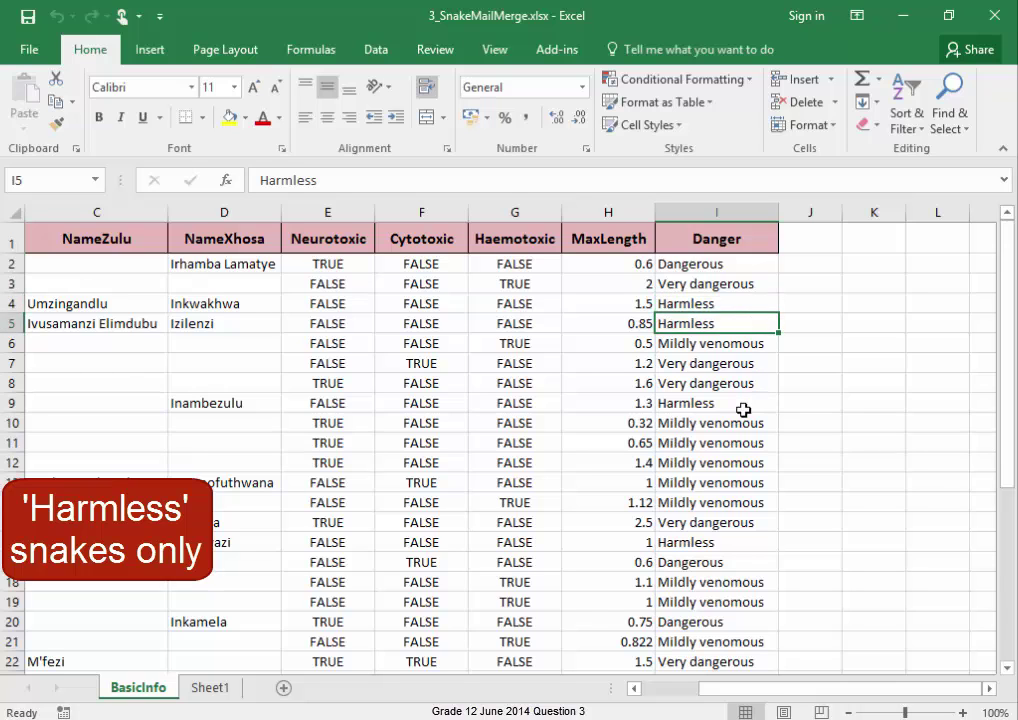
left_click(712, 403)
left_click(712, 543)
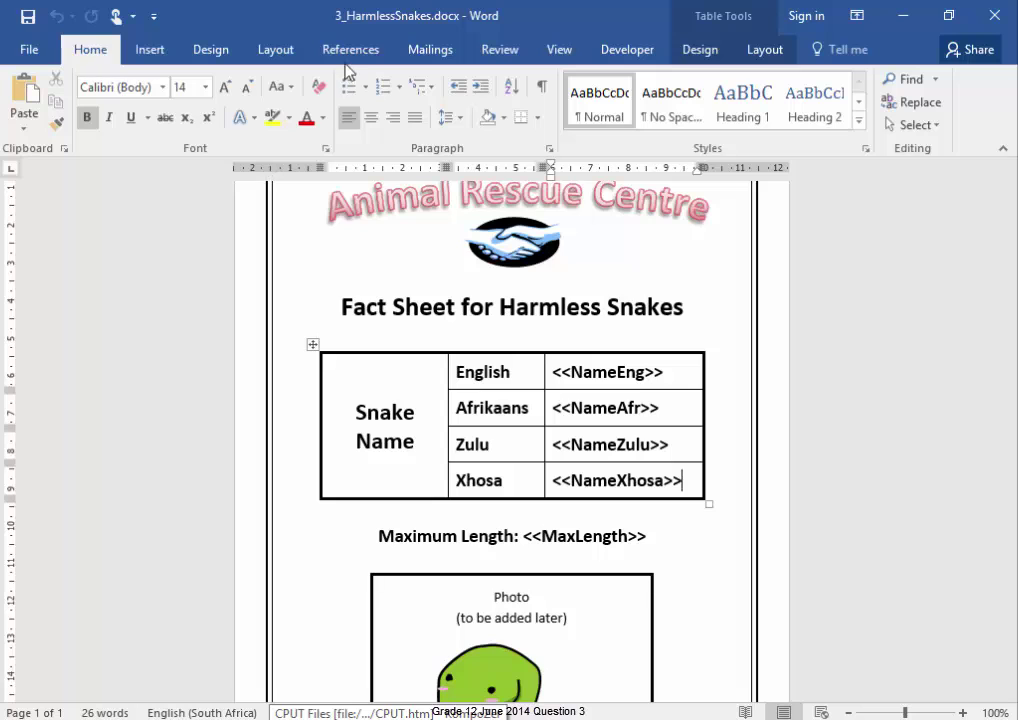
Step: Start a mail merge as a normal Word document
left_click(417, 54)
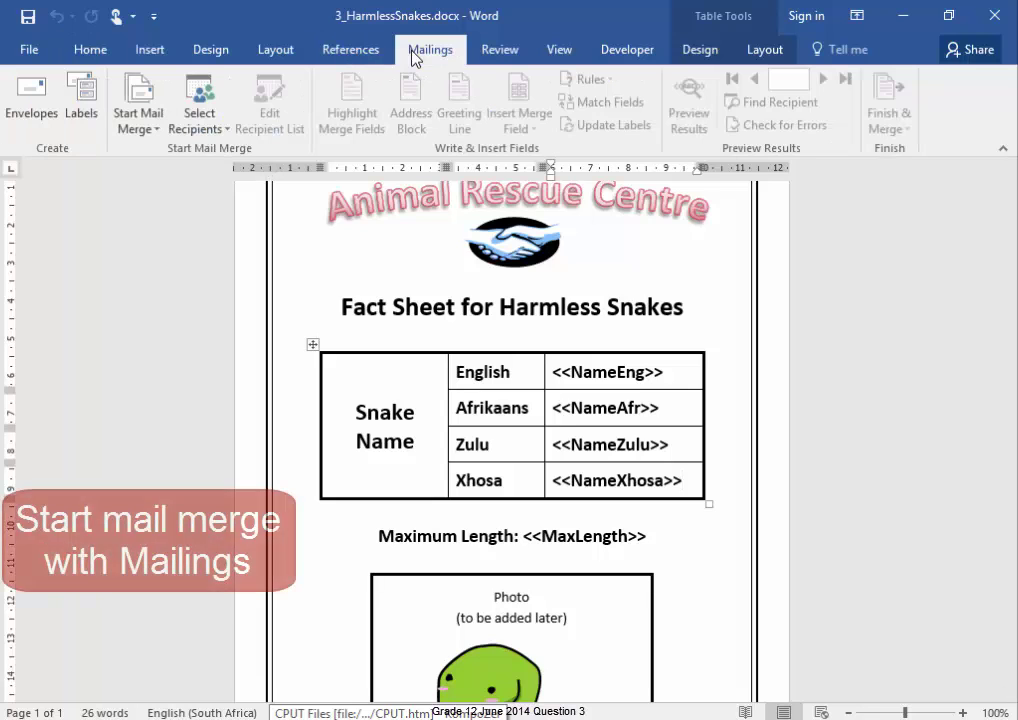
left_click(132, 122)
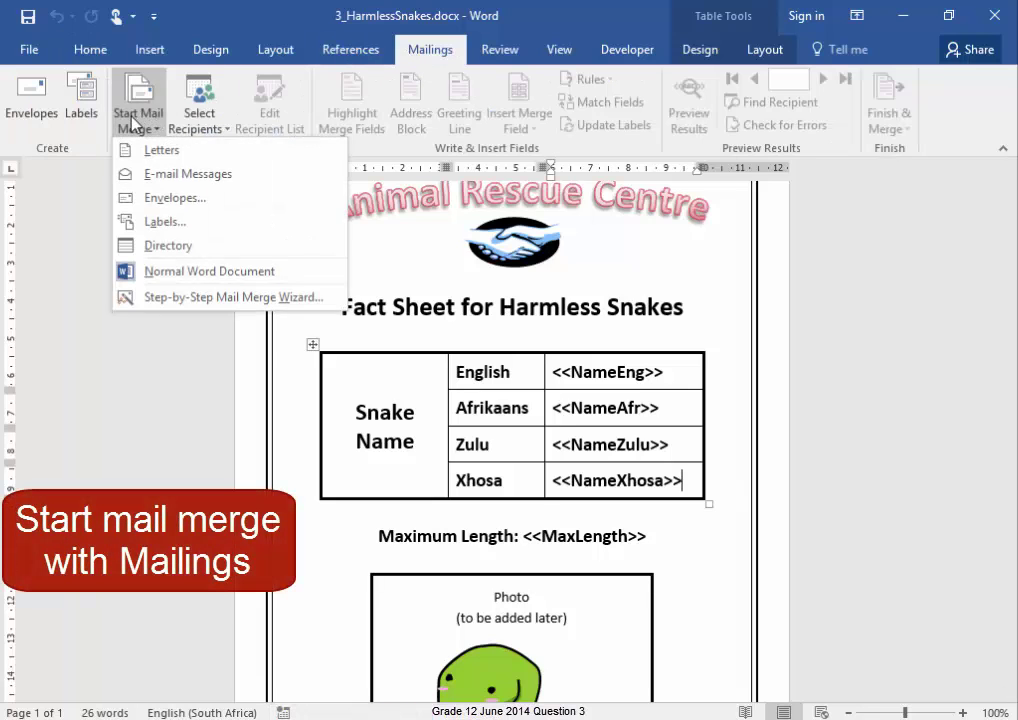
left_click(165, 278)
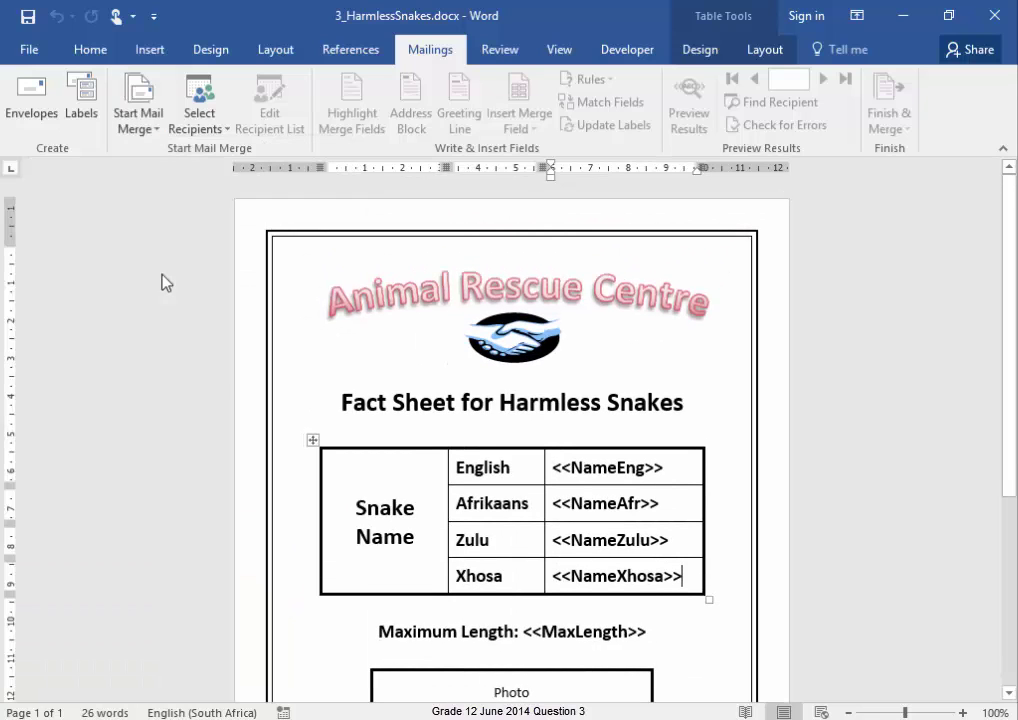
Step: Use the BasicInfo$ sheet of 3_SnakeMailMerge.xlsx in 12 June DATA Gr12 Snakes as recipients
left_click(206, 131)
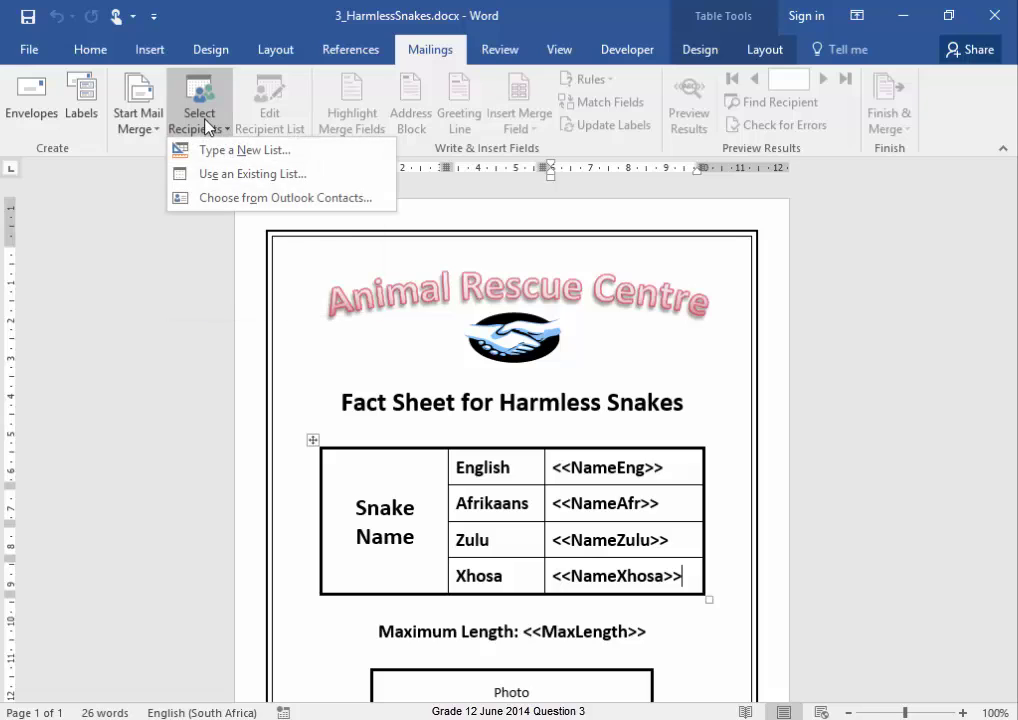
left_click(206, 178)
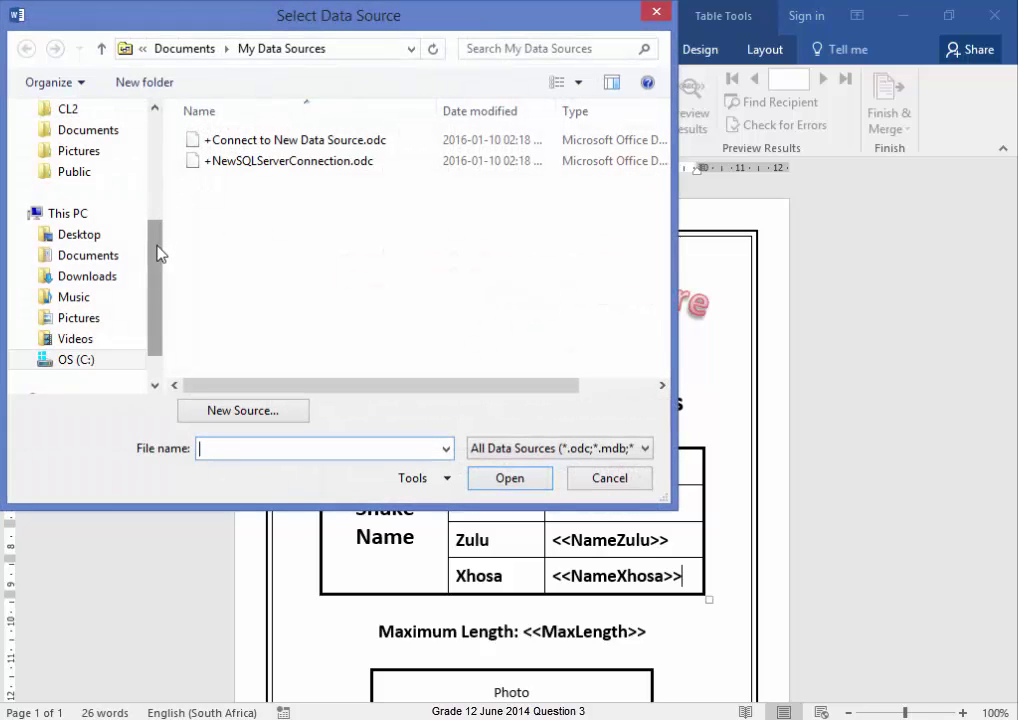
left_click_drag(159, 252, 162, 136)
left_click(88, 181)
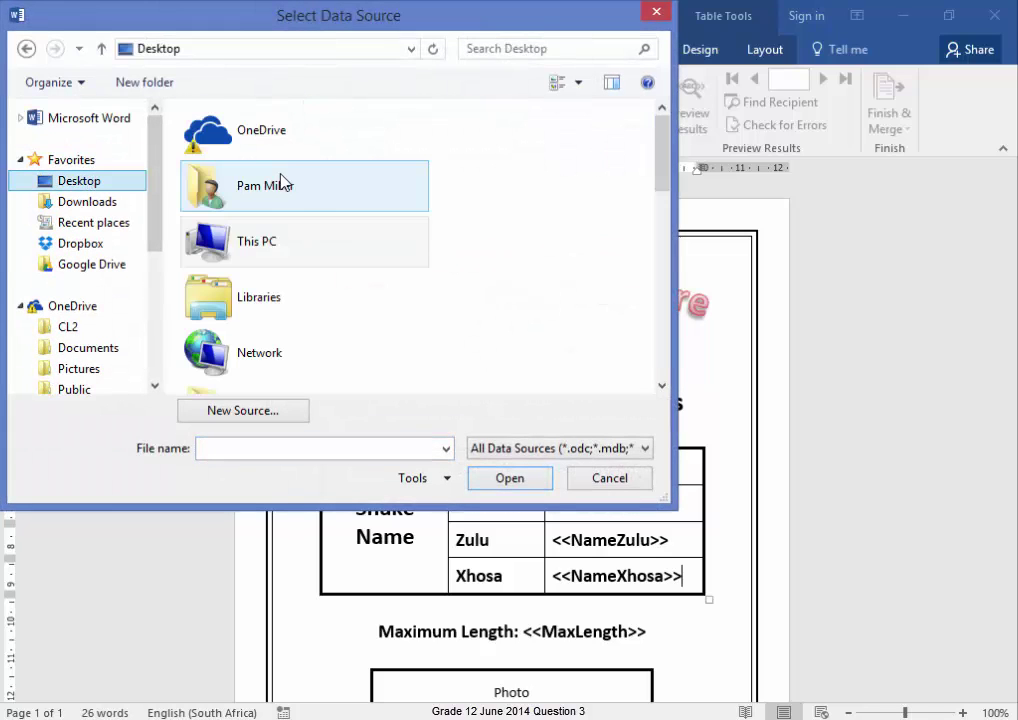
left_click_drag(665, 182, 661, 252)
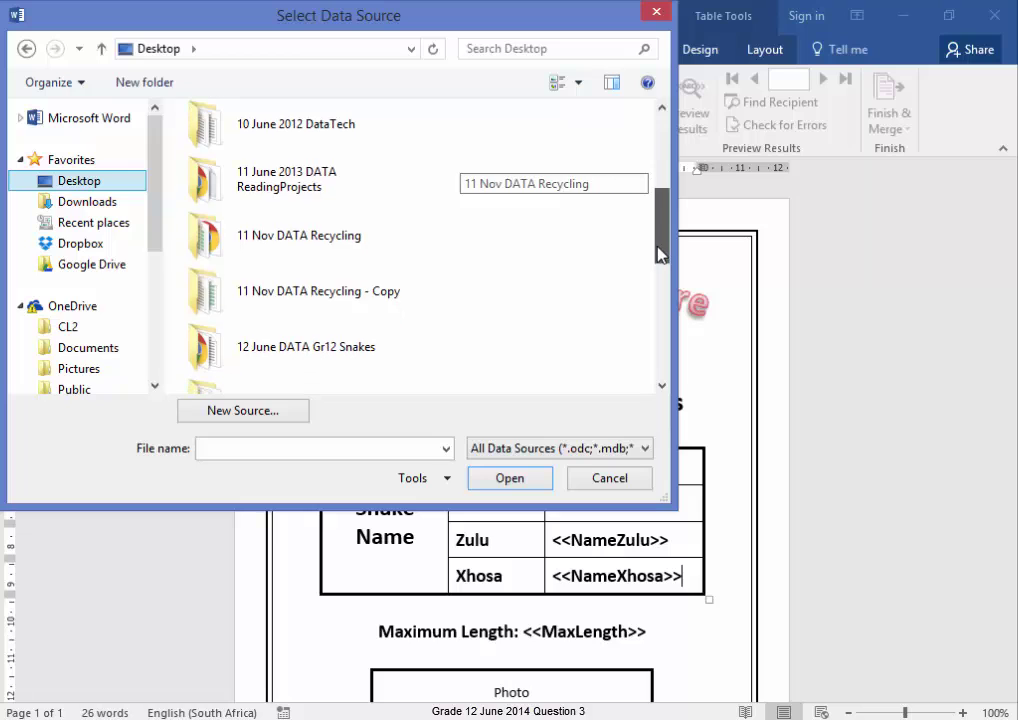
double_click(376, 358)
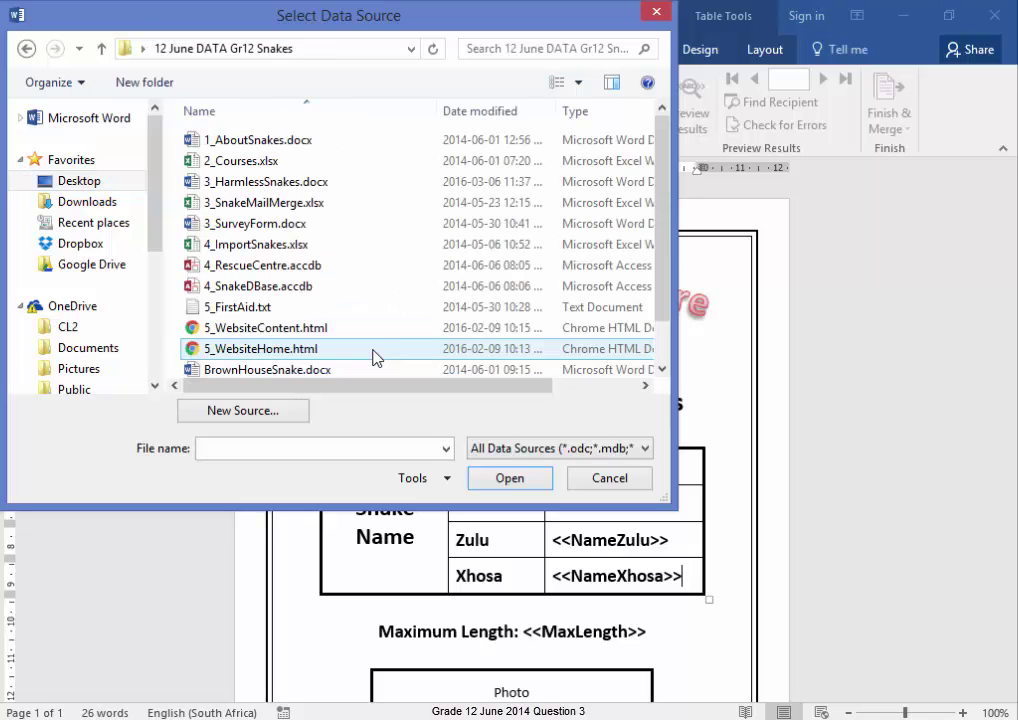
double_click(330, 211)
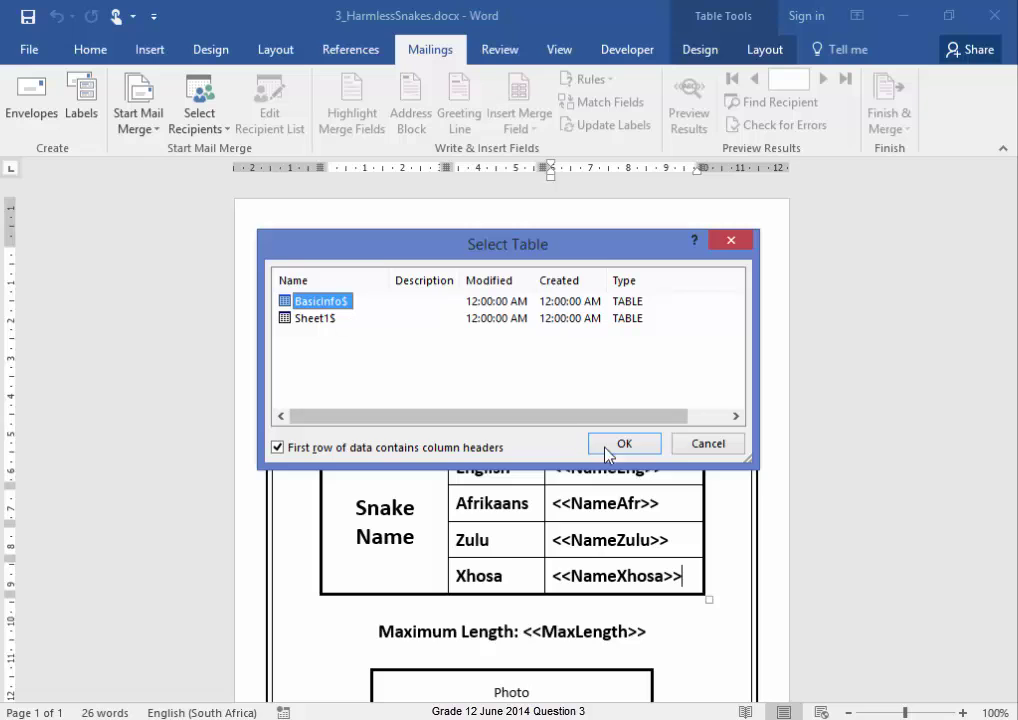
left_click(635, 450)
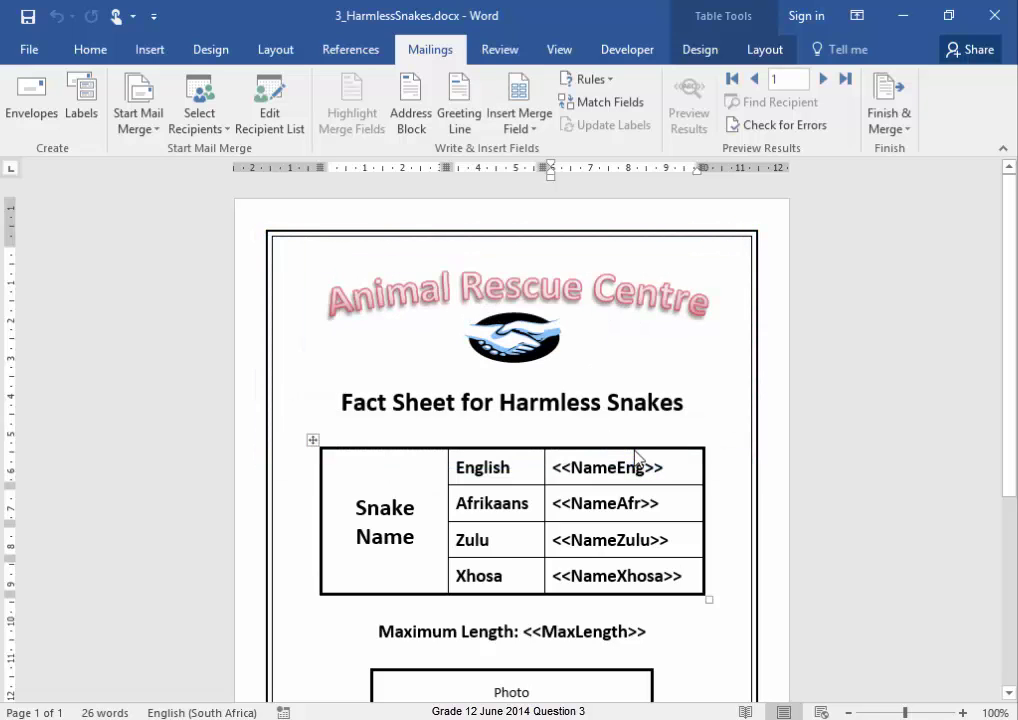
Step: Filter the recipient list's Danger column to Harmless, leaving six records
left_click(284, 132)
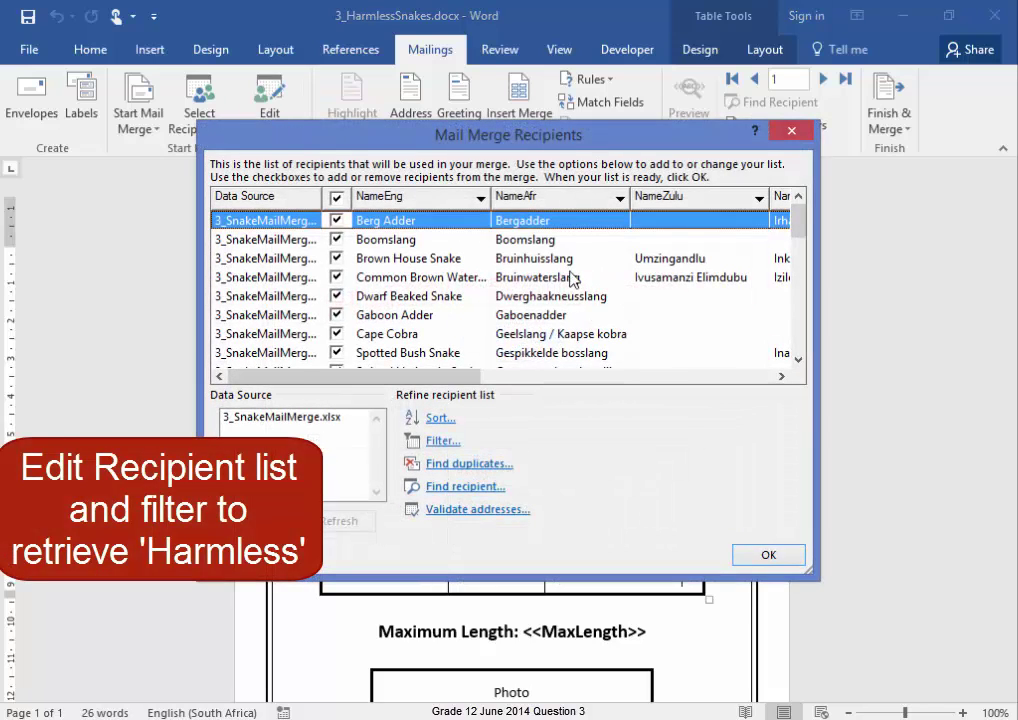
scroll(514, 393, "right", 2)
left_click_drag(514, 393, 786, 391)
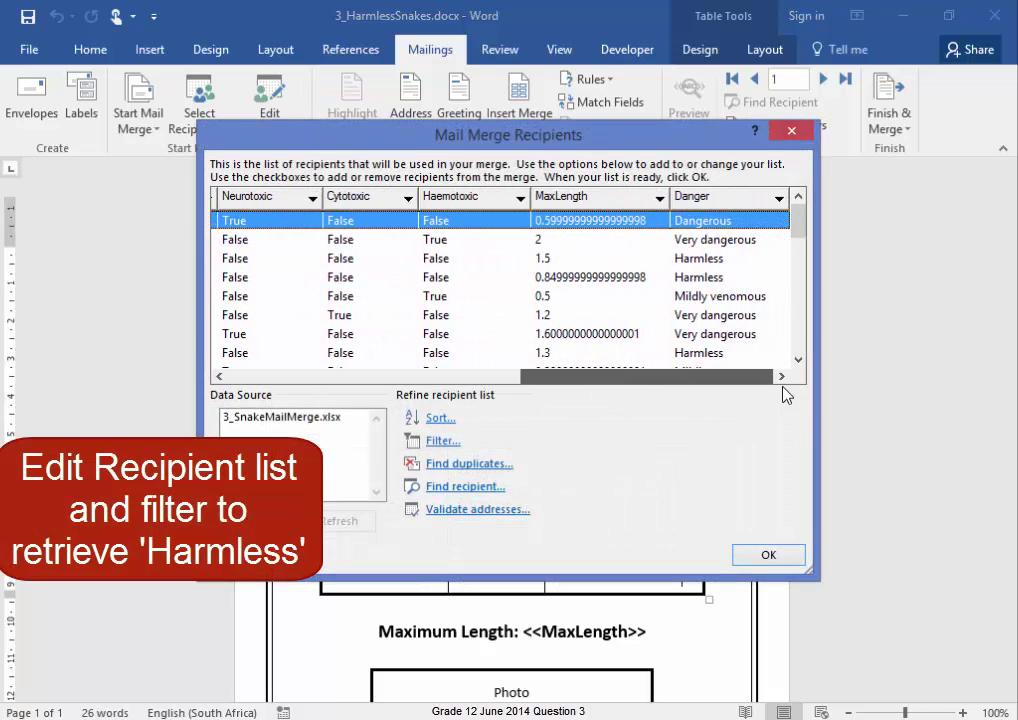
left_click(779, 198)
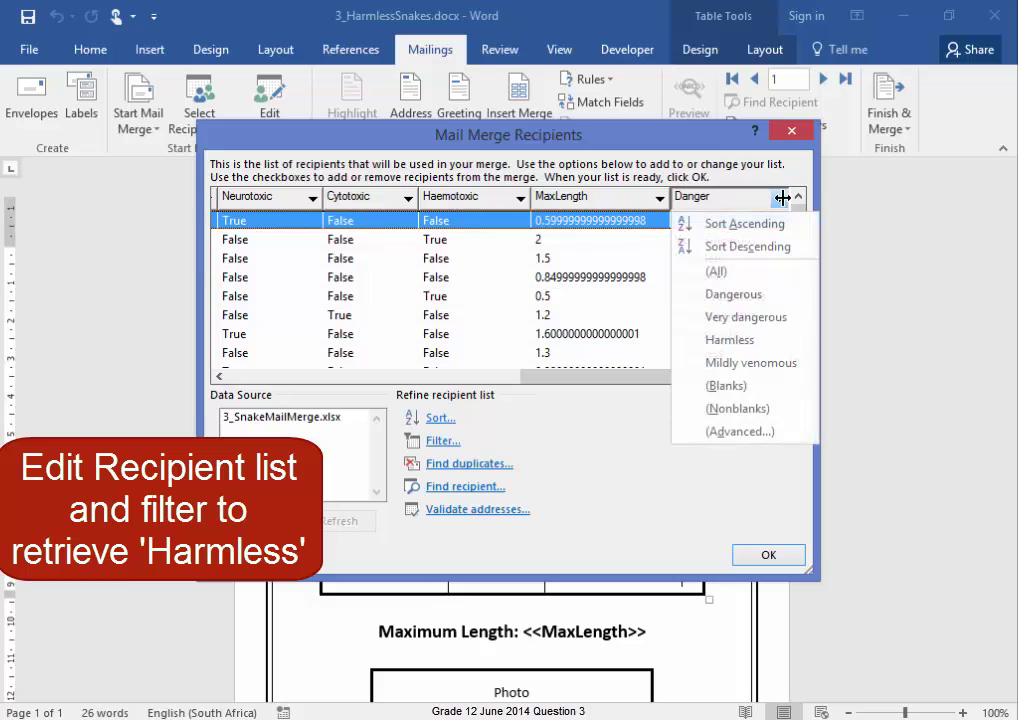
left_click(745, 341)
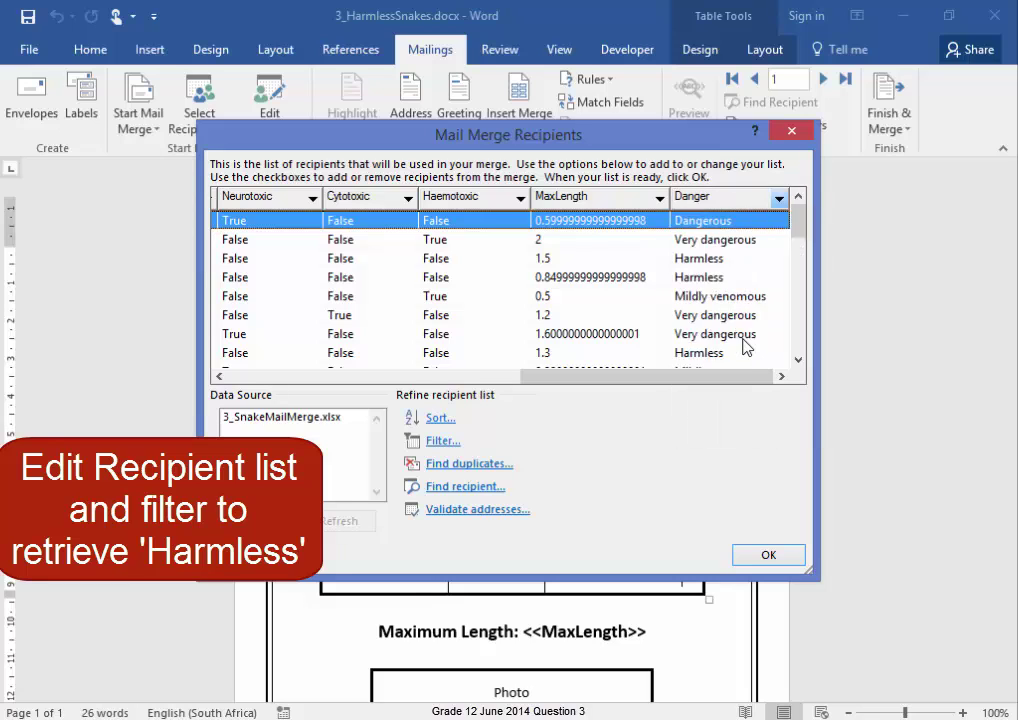
left_click(766, 556)
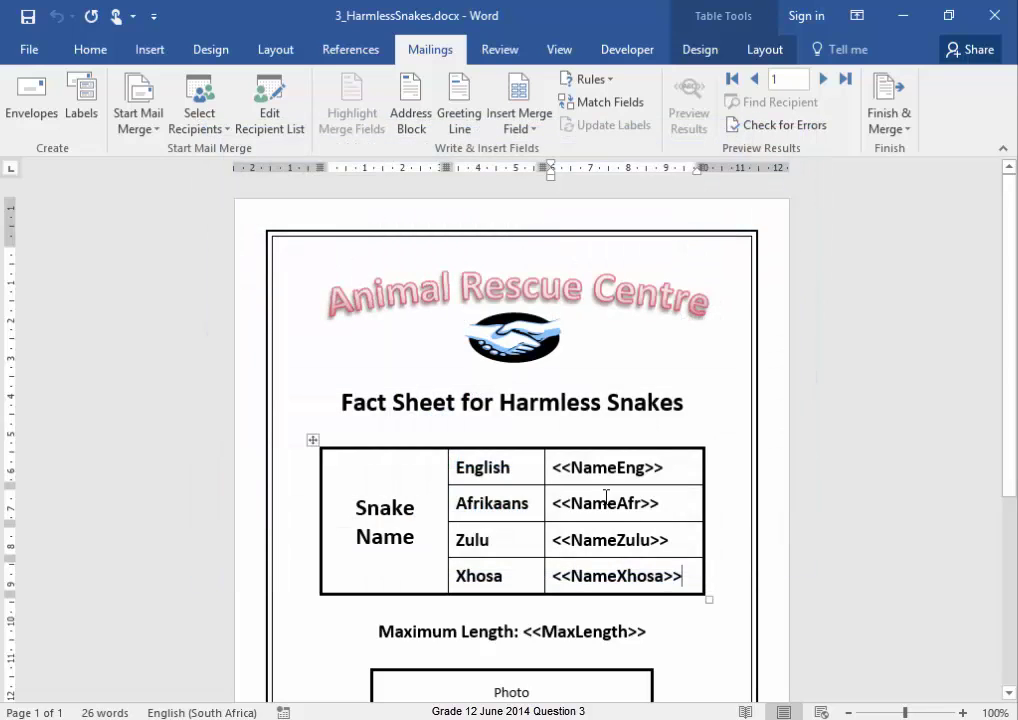
Step: Replace the <<NameEng>>, <<NameAfr>> and <<NameZulu>> placeholders with their matching merge fields
left_click(614, 466)
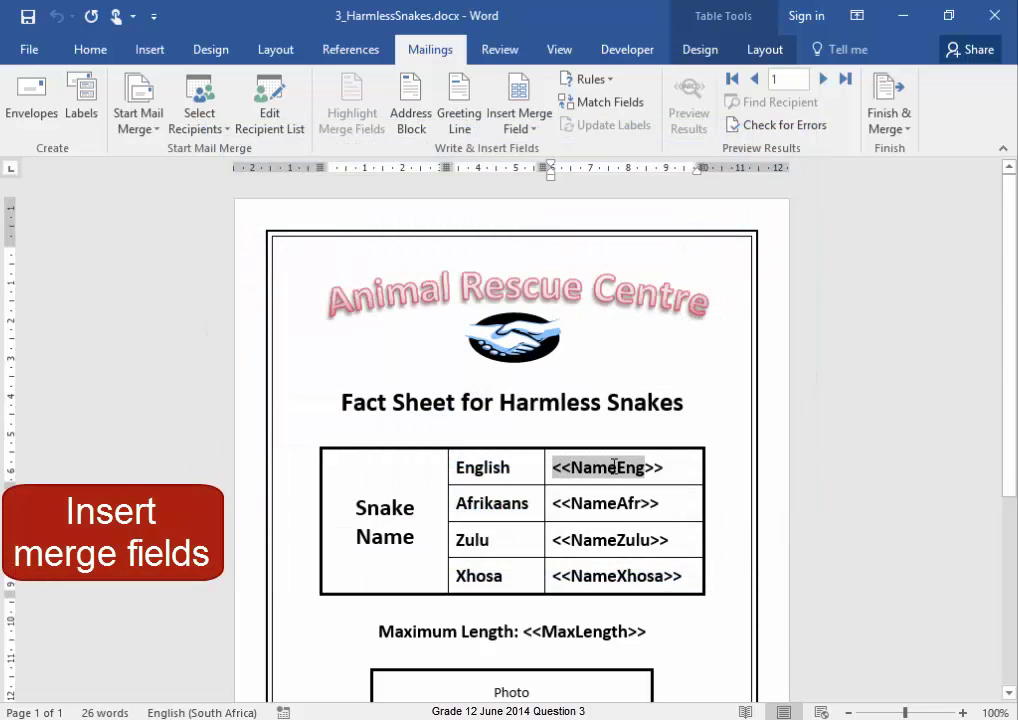
left_click_drag(648, 466, 659, 467)
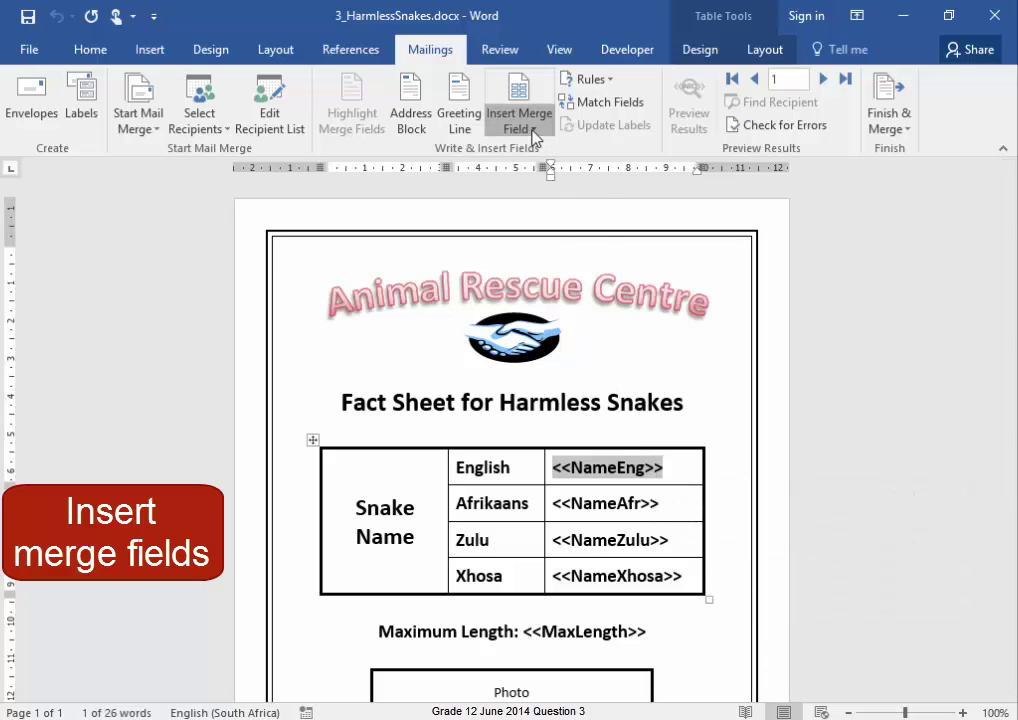
left_click(533, 132)
left_click(540, 152)
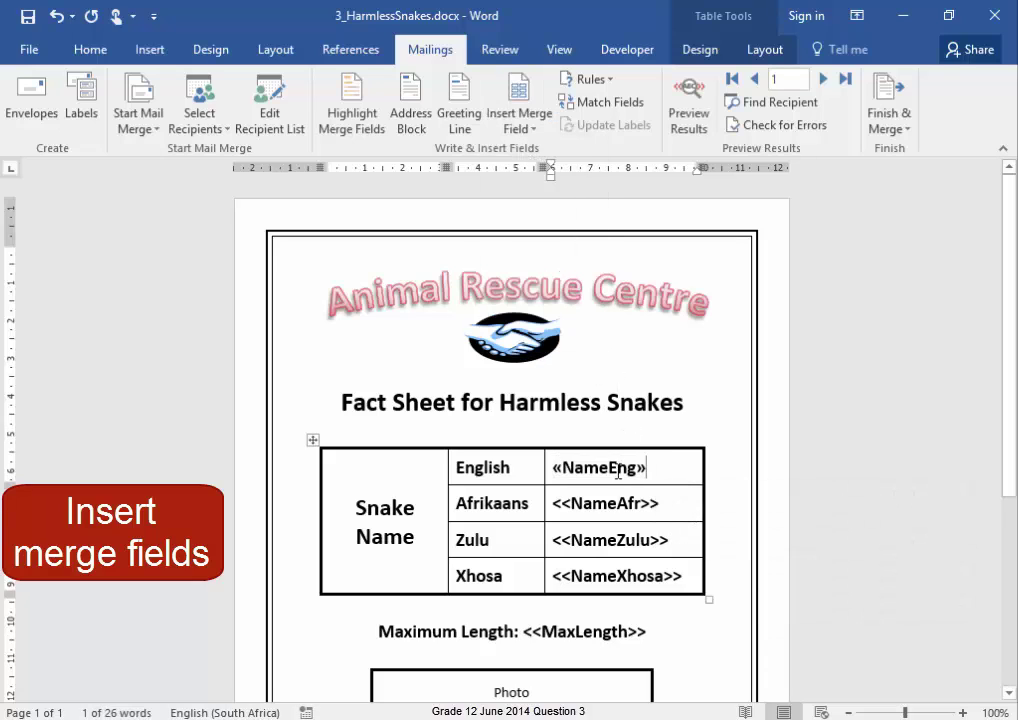
left_click_drag(556, 505, 660, 504)
left_click(523, 140)
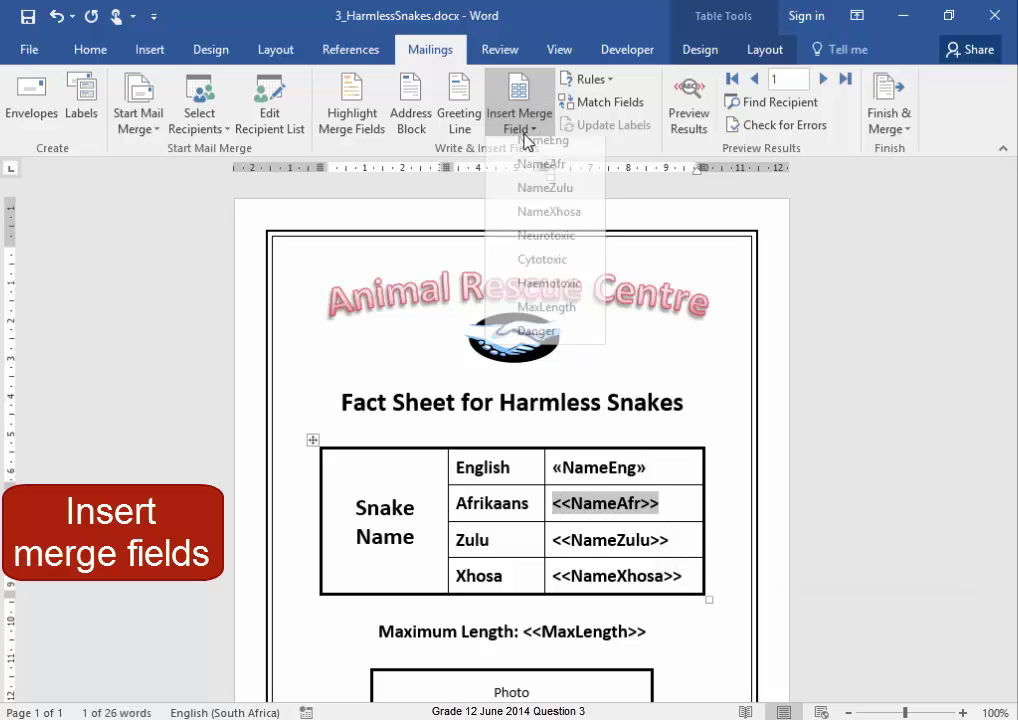
left_click(535, 171)
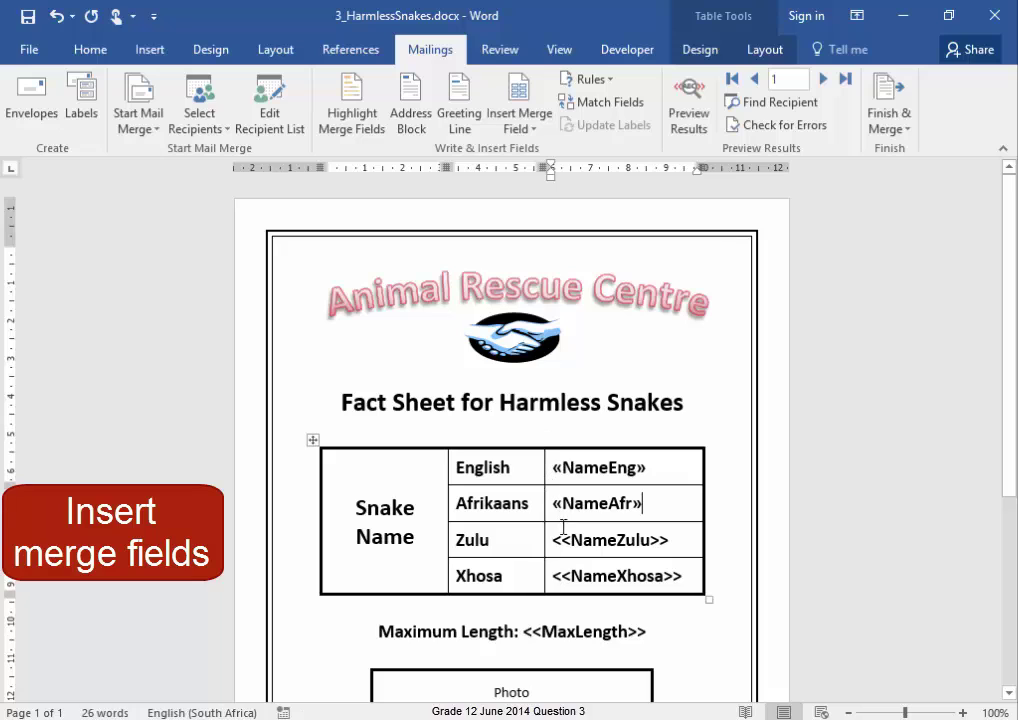
left_click_drag(555, 540, 669, 541)
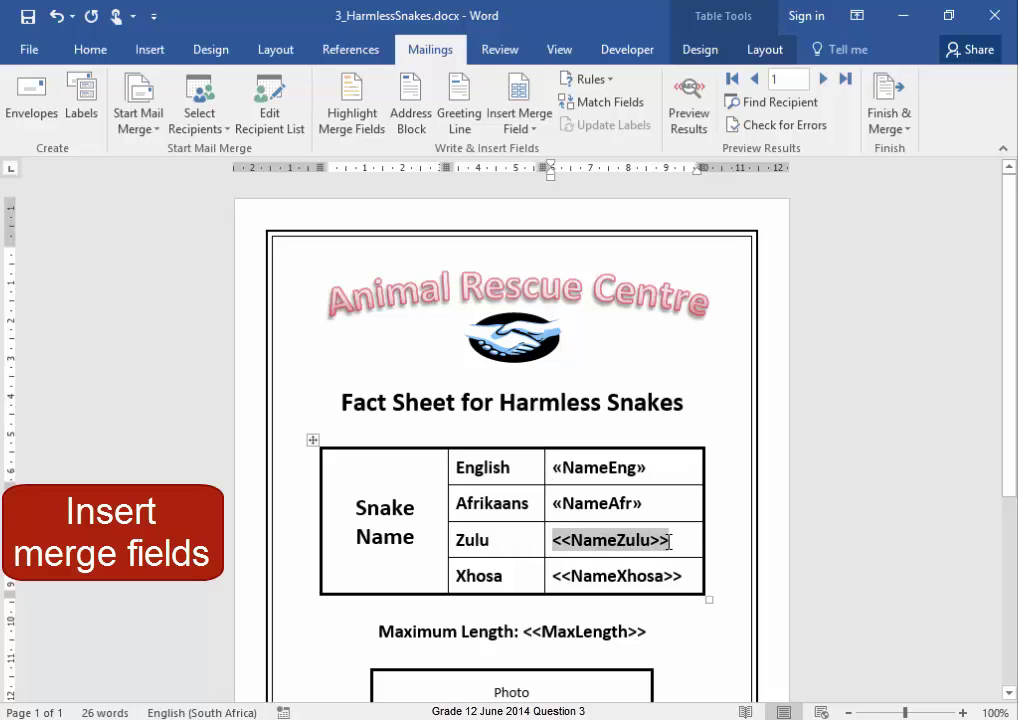
left_click(527, 129)
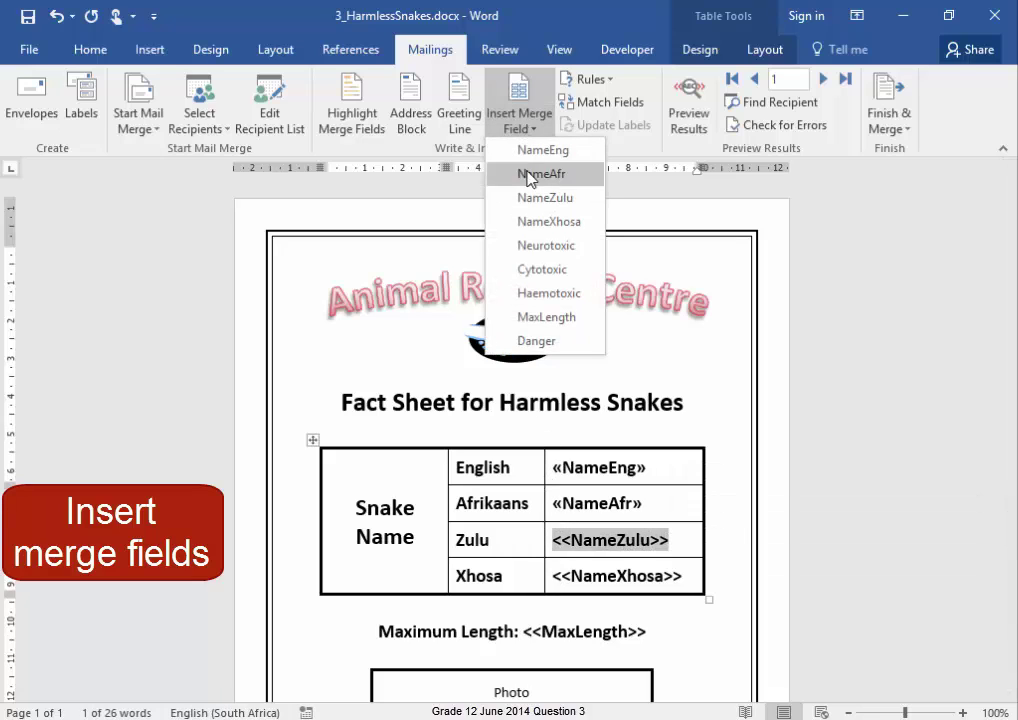
left_click(545, 198)
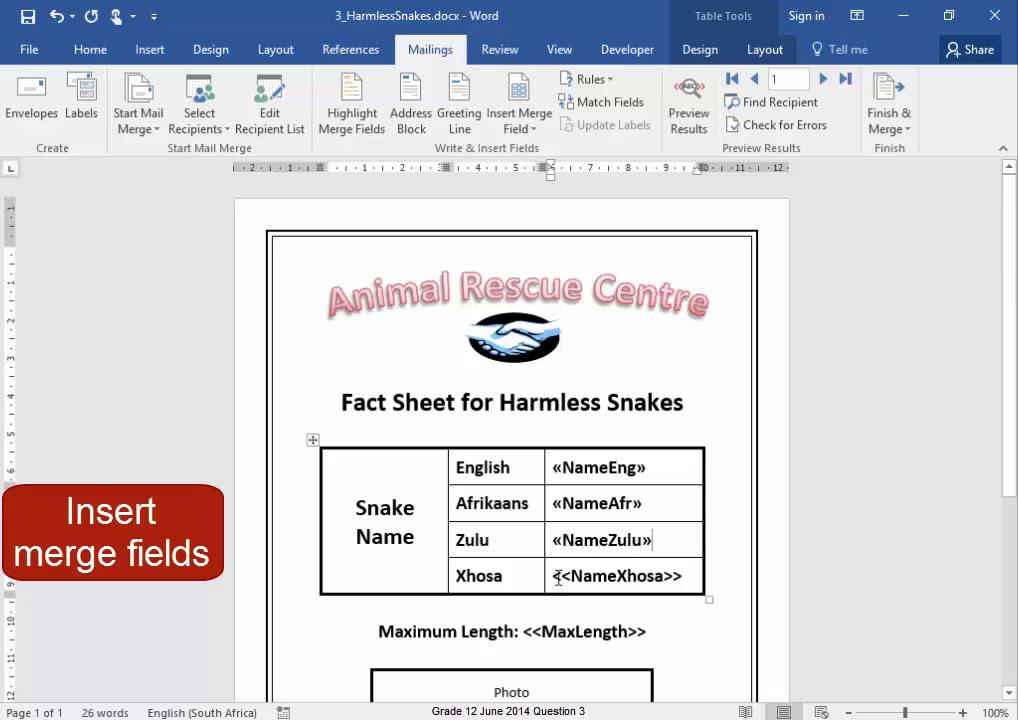
Step: Replace the Xhosa name and maximum length placeholders with the NameXhosa and MaxLength fields
left_click_drag(556, 577, 683, 577)
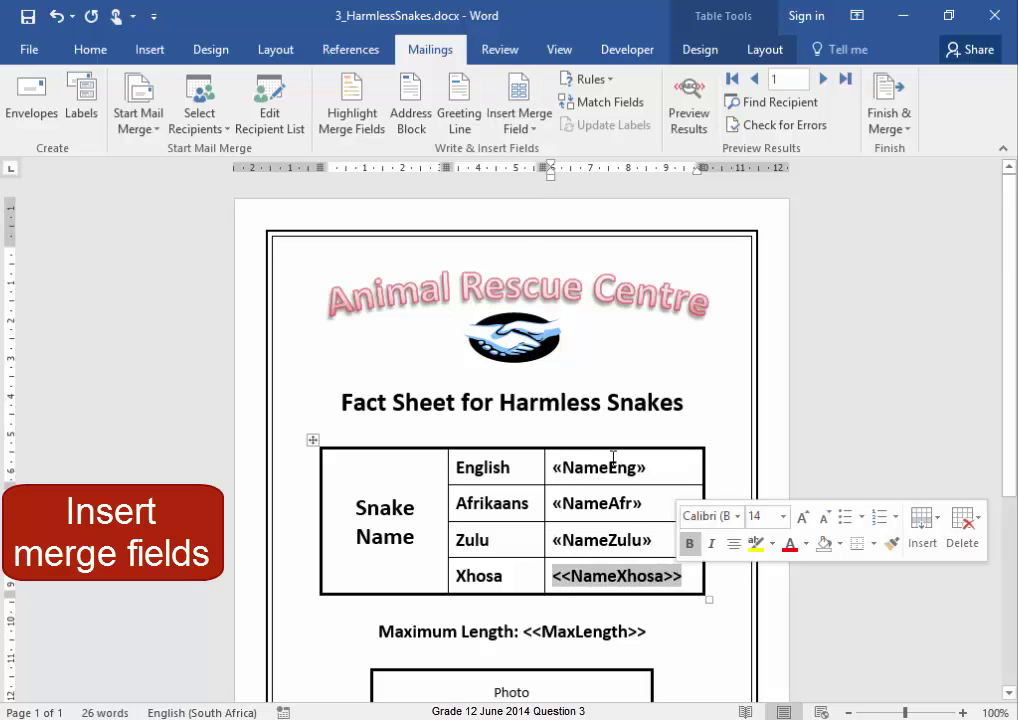
left_click(527, 129)
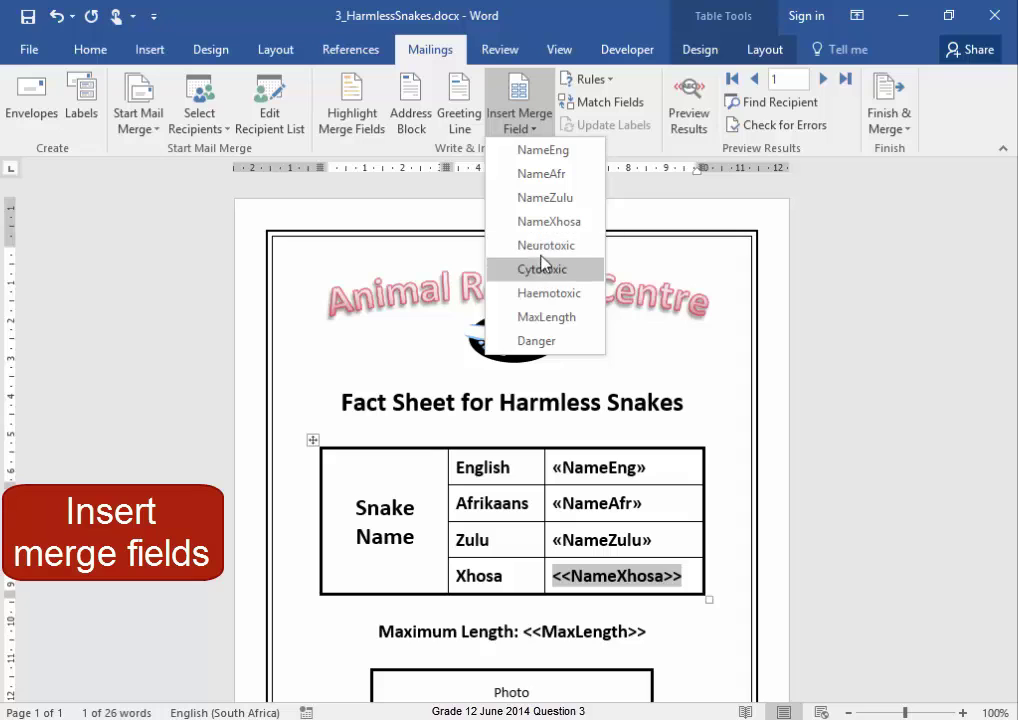
left_click(546, 222)
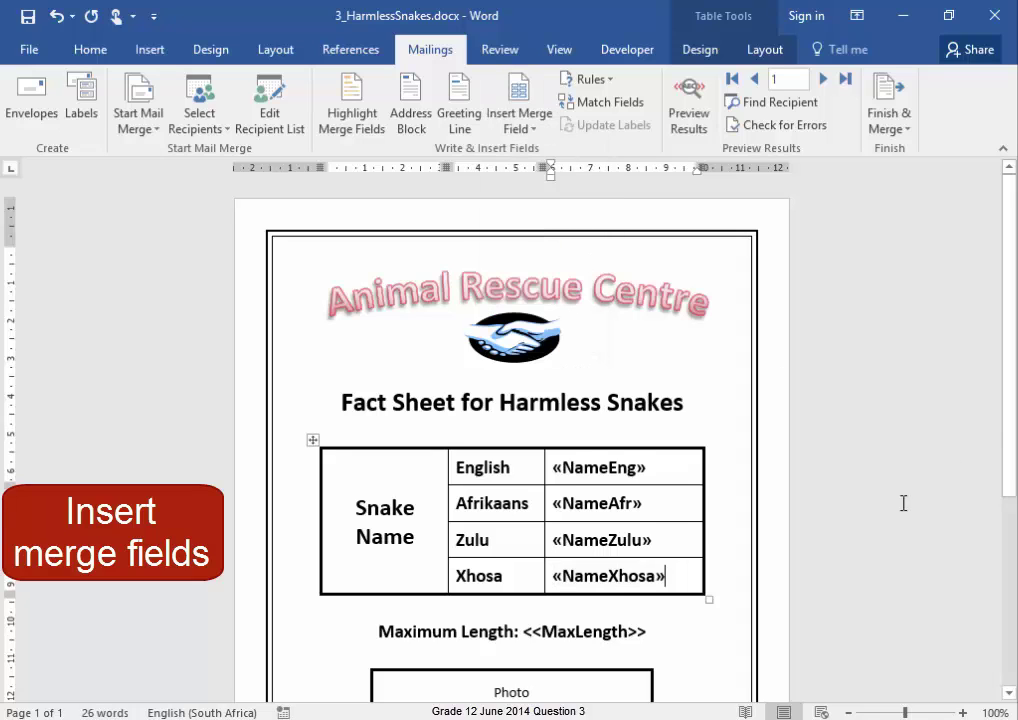
scroll(714, 513, "down", 2)
left_click_drag(524, 539, 646, 538)
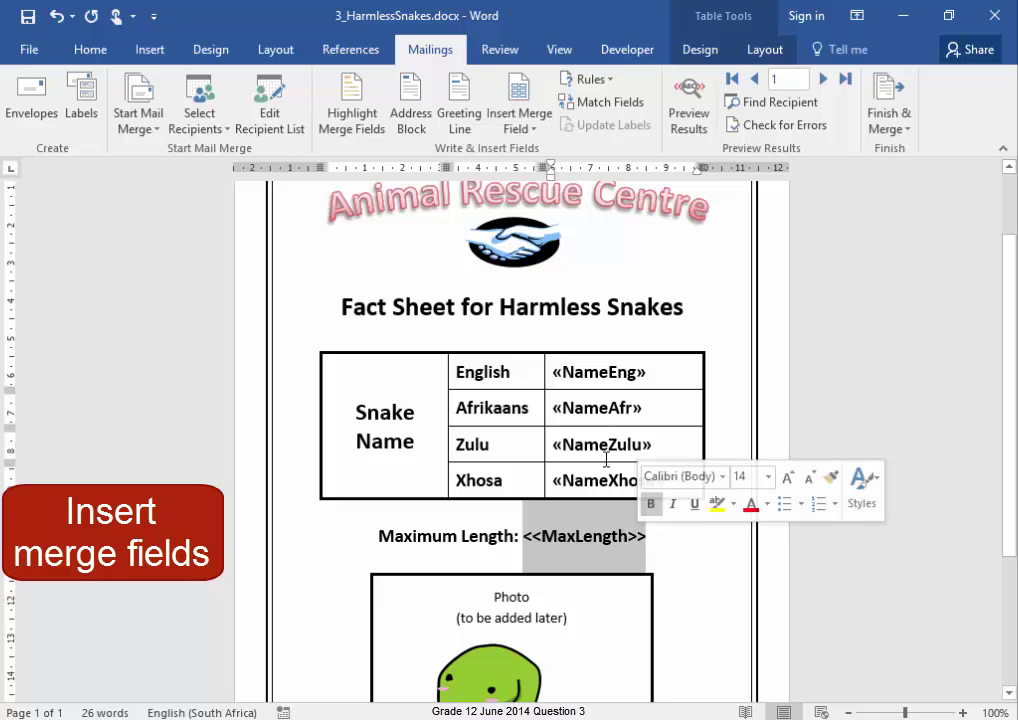
left_click(527, 122)
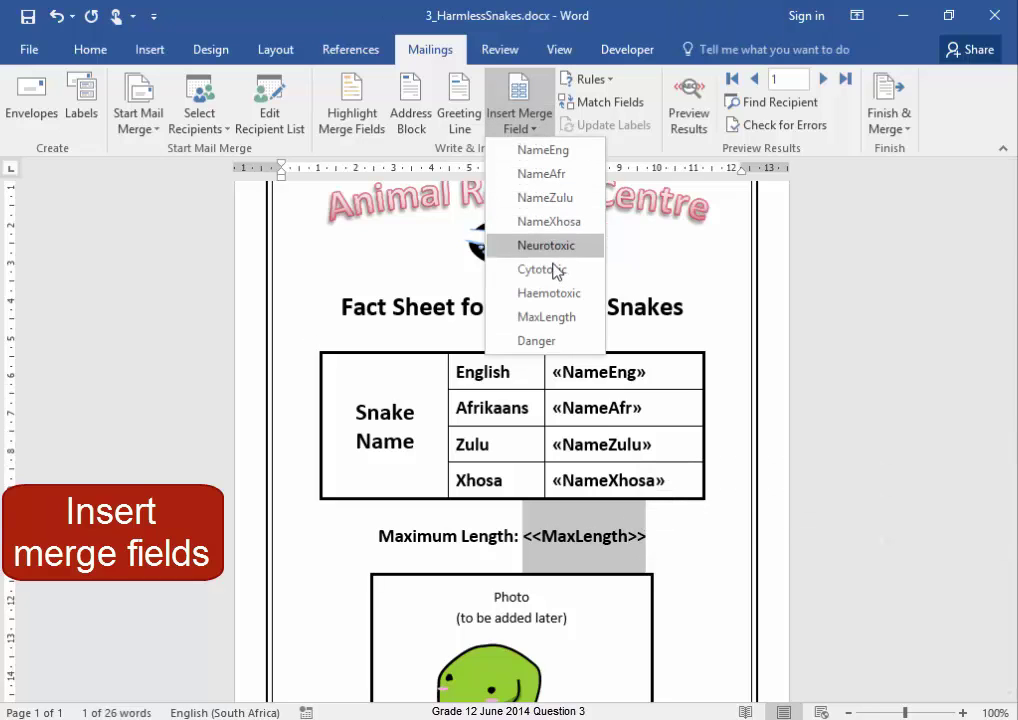
left_click(548, 318)
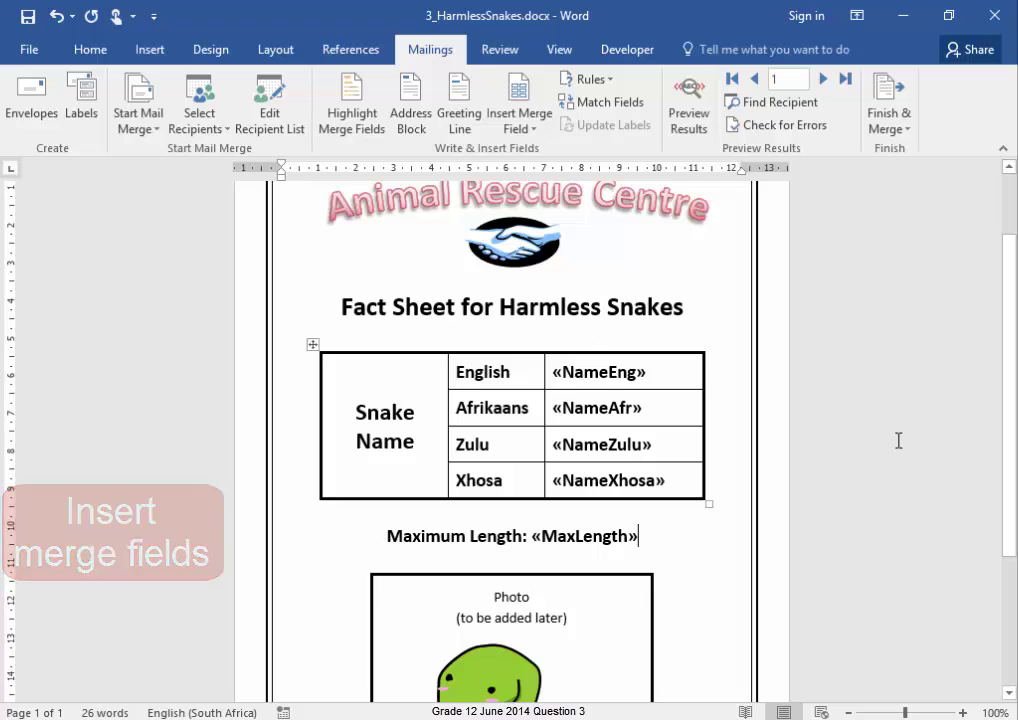
Step: Preview the merged data and advance to record 6, the Dusky-bellied Water Snake
left_click(695, 133)
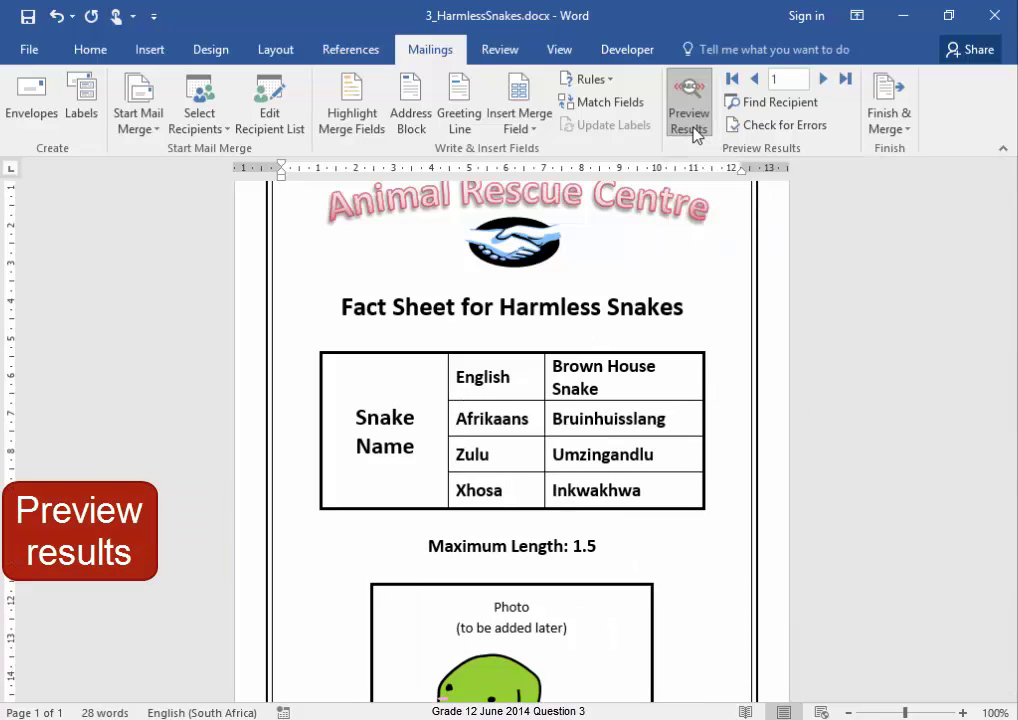
left_click(825, 84)
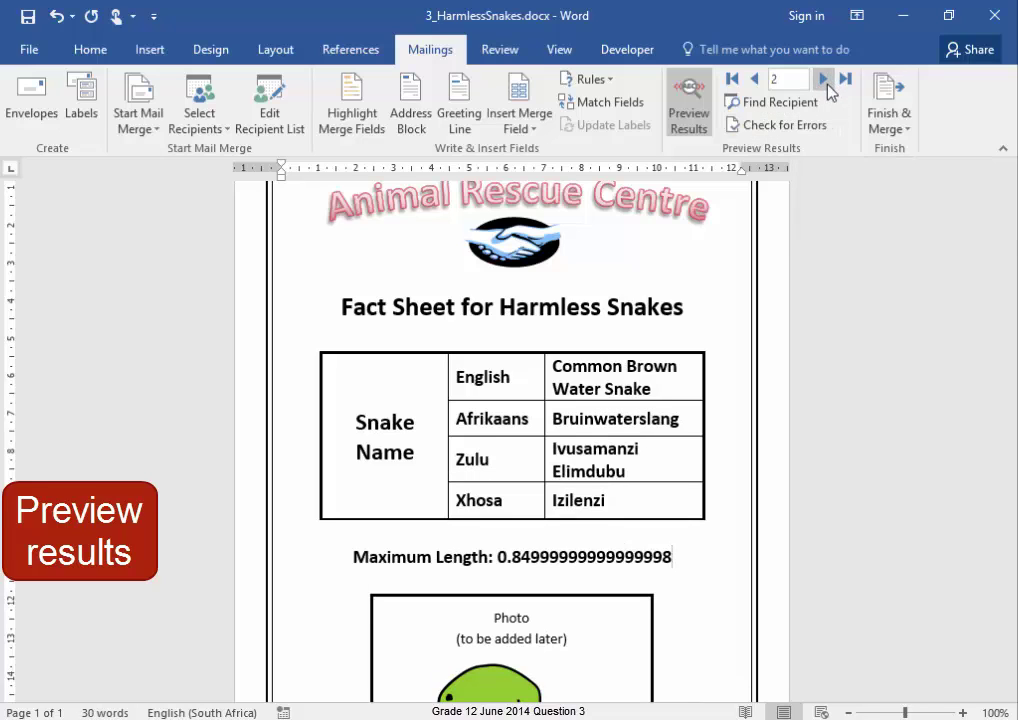
left_click(828, 88)
left_click(824, 81)
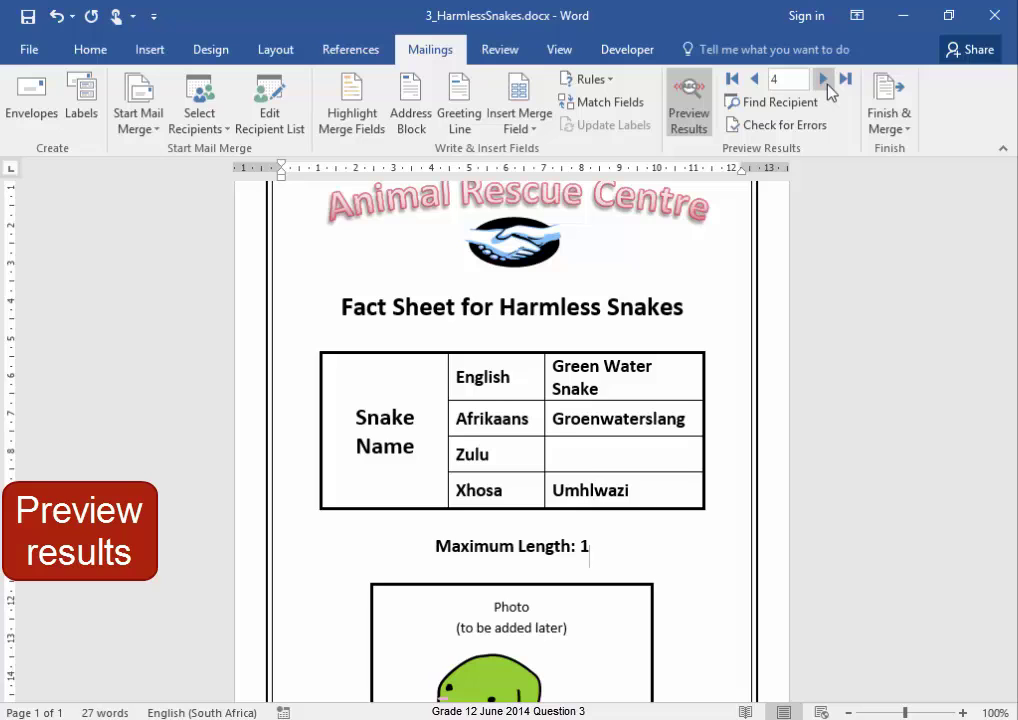
left_click(826, 86)
left_click(826, 86)
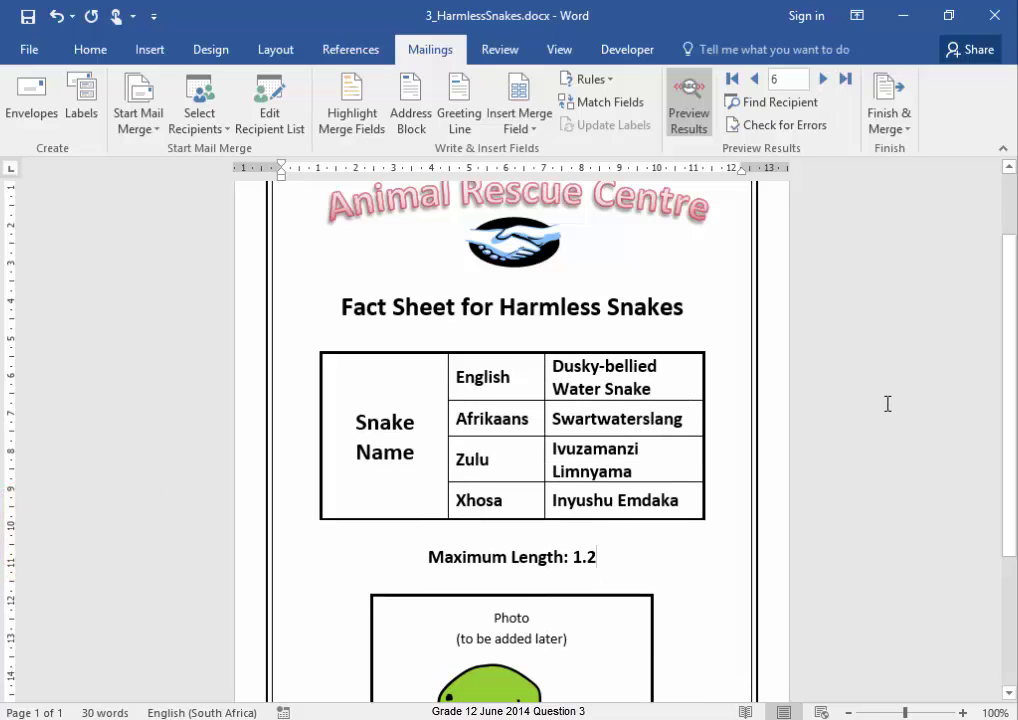
Step: Save the fact sheet before merging
left_click(893, 118)
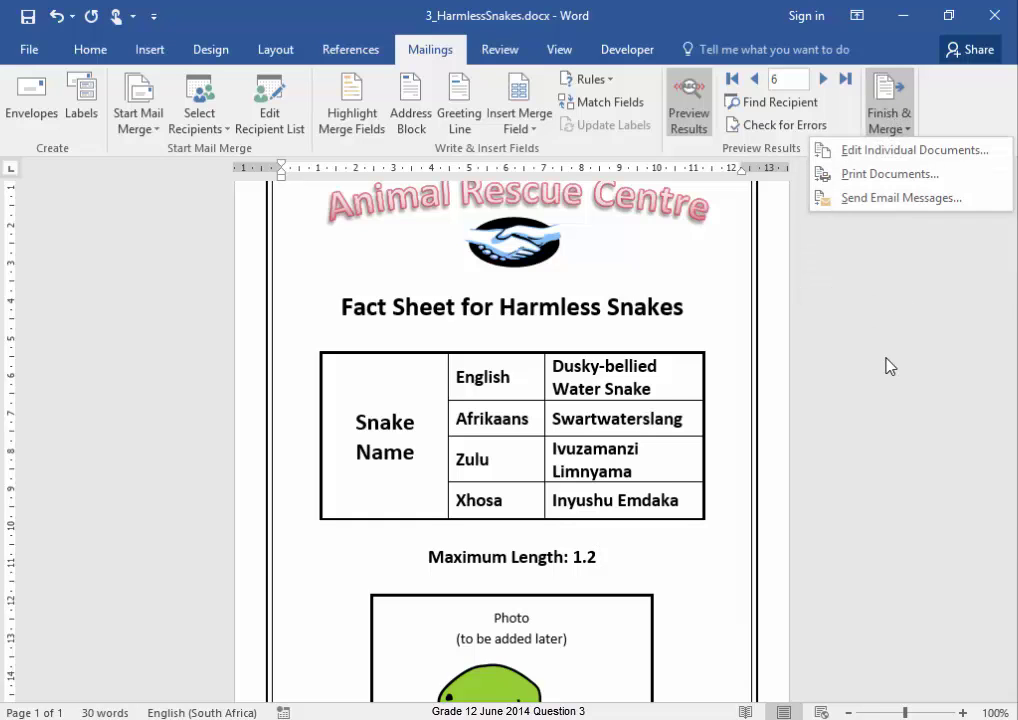
left_click(586, 275)
left_click(26, 16)
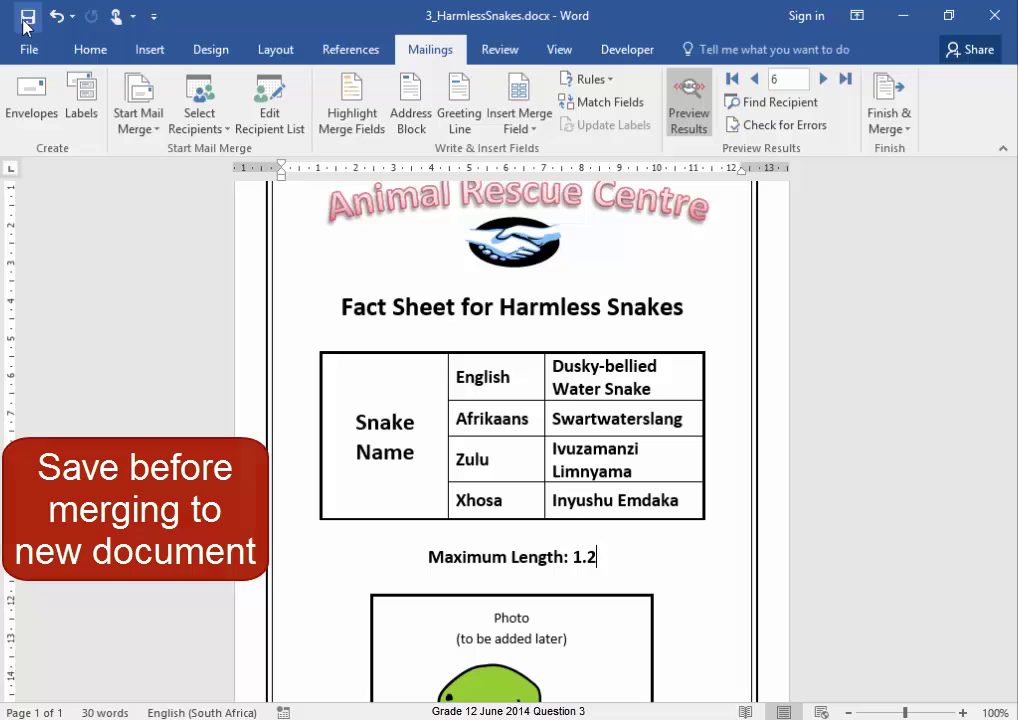
Step: Merge all records into a new document with Edit Individual Documents
left_click(896, 128)
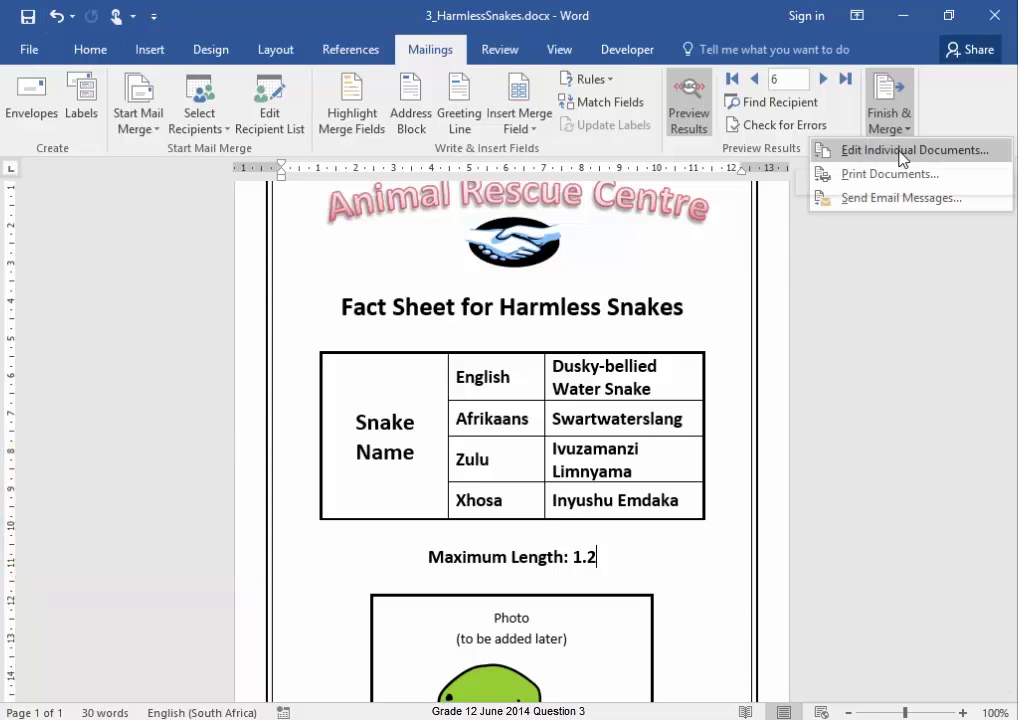
left_click(899, 151)
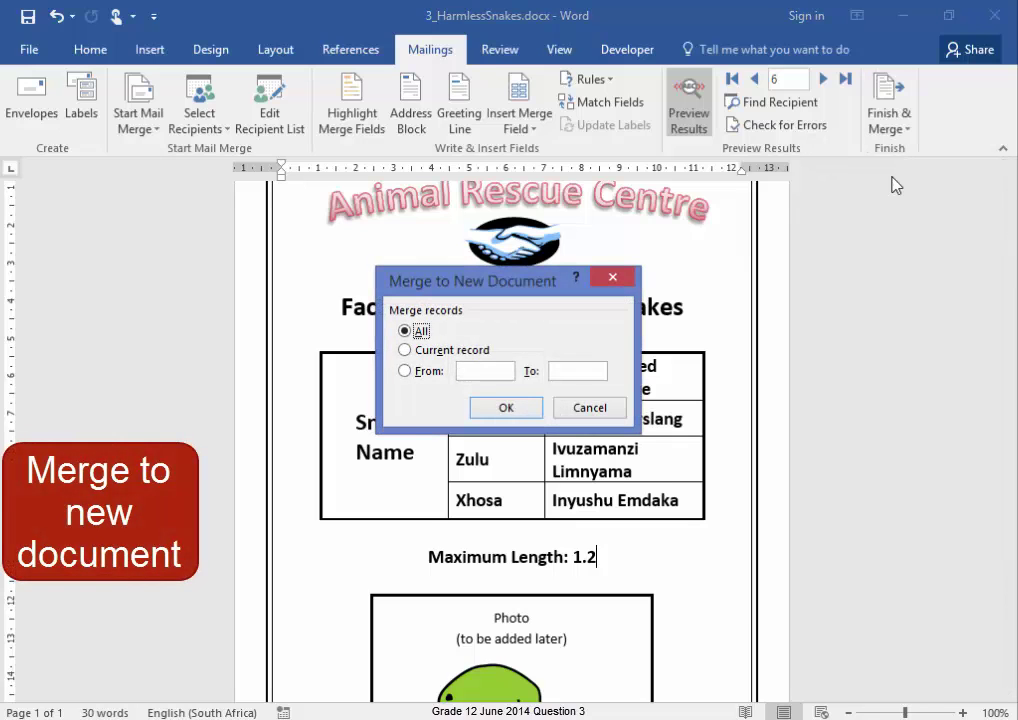
left_click(526, 409)
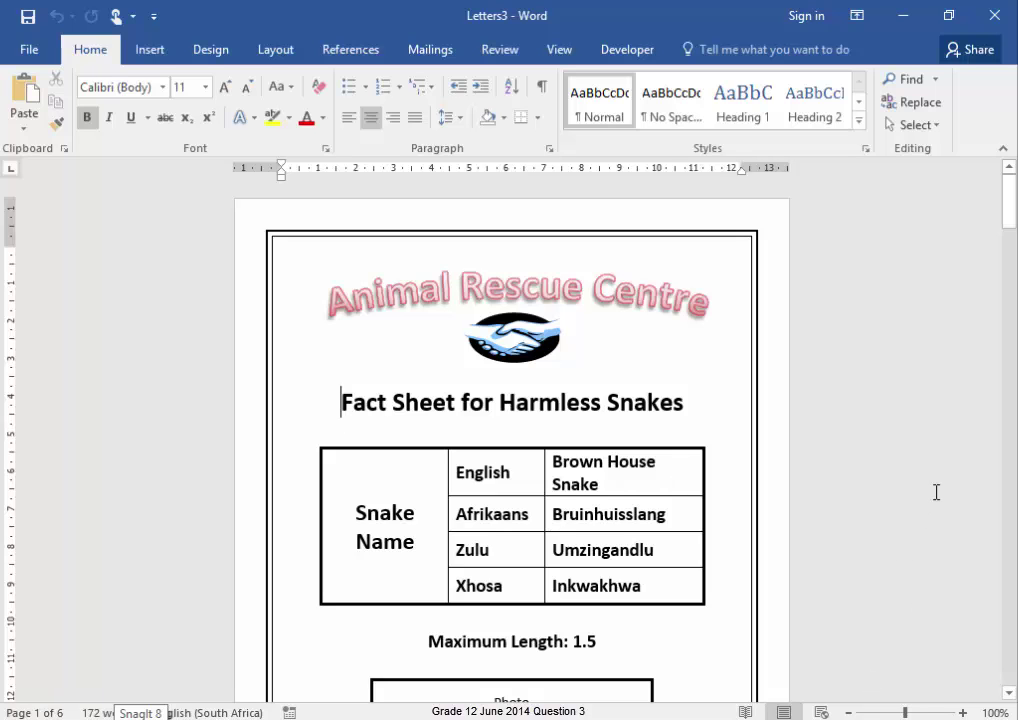
Step: Save the merged document as 3_HarmlessSnakes_Merge.docx in the 12 June DATA Gr12 Snakes folder
left_click(29, 50)
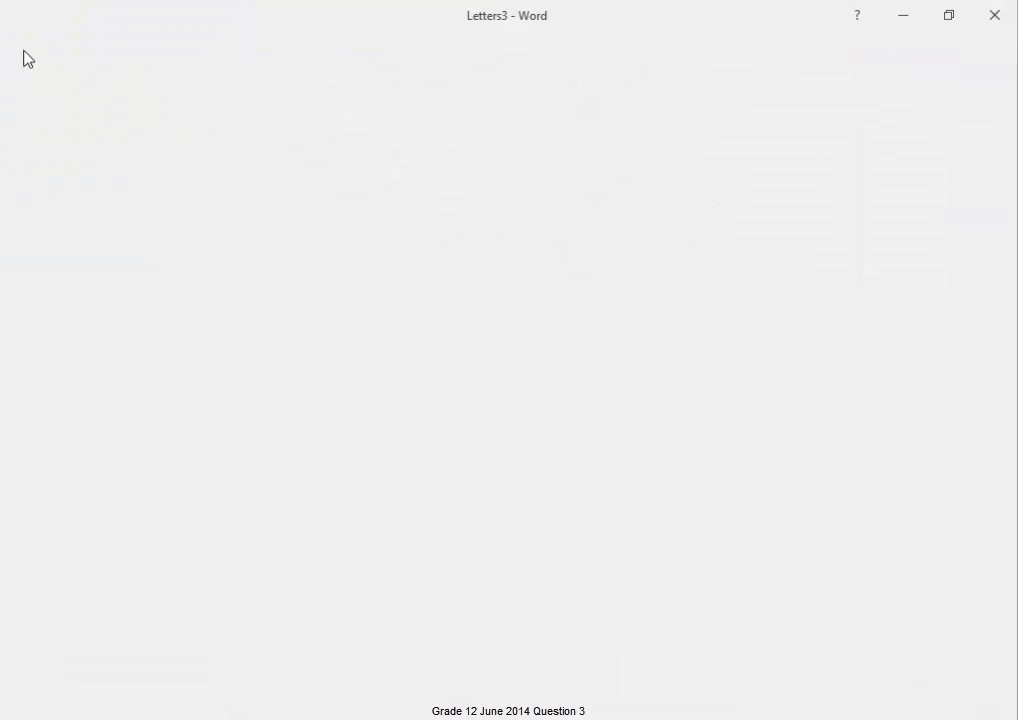
left_click(42, 246)
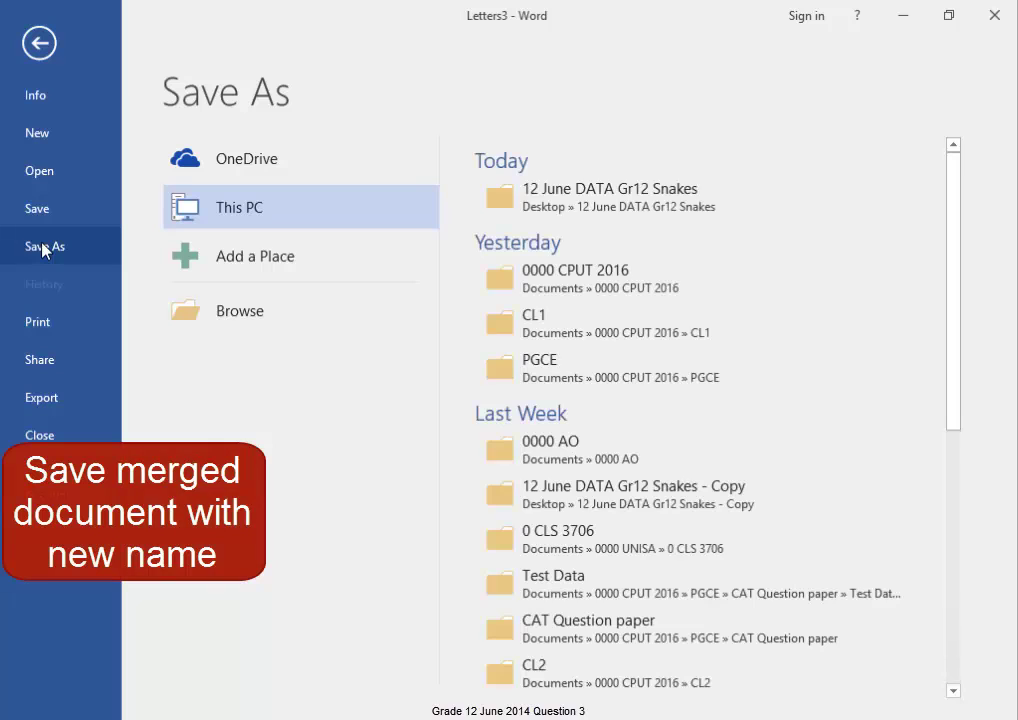
left_click(608, 196)
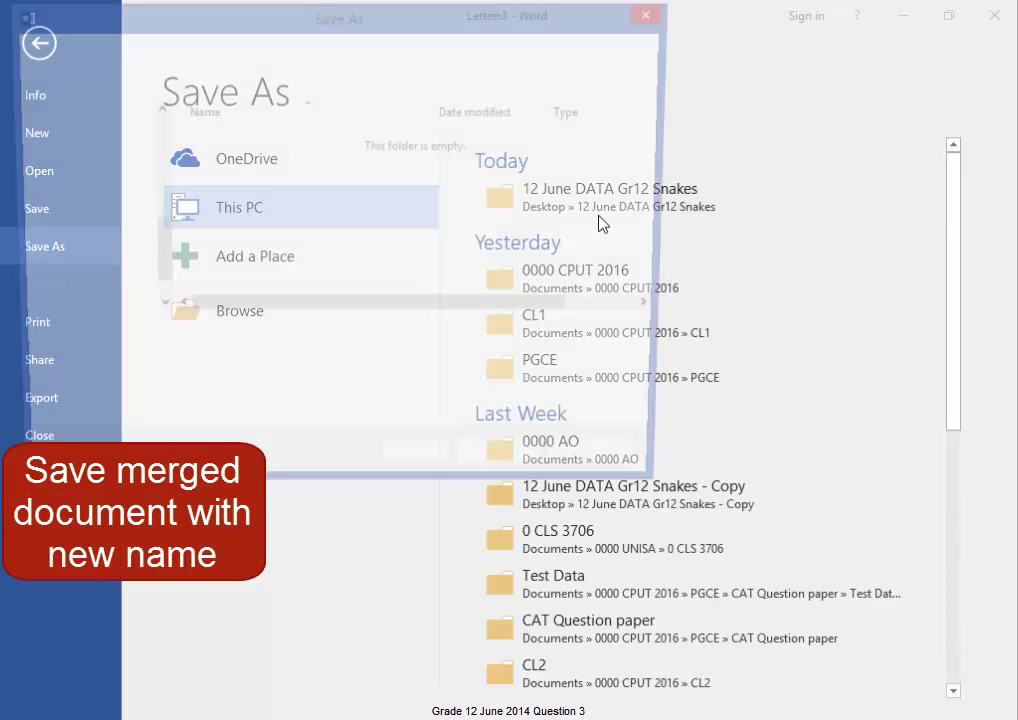
left_click(405, 342)
key("ctrl+a")
key("Delete")
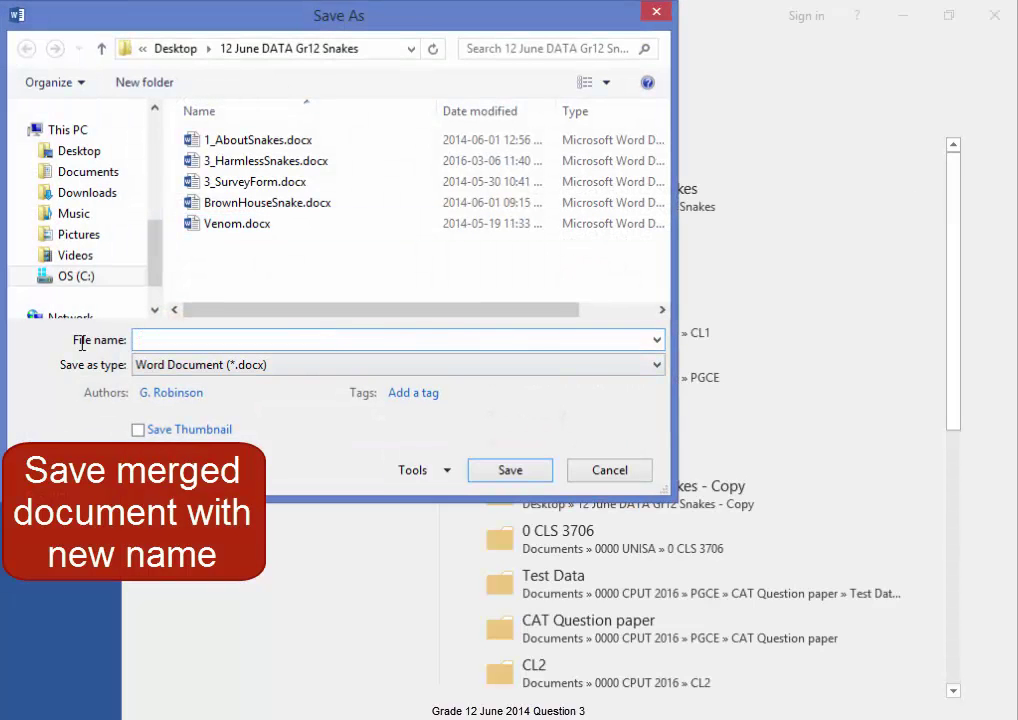
key("ctrl+z")
type("3")
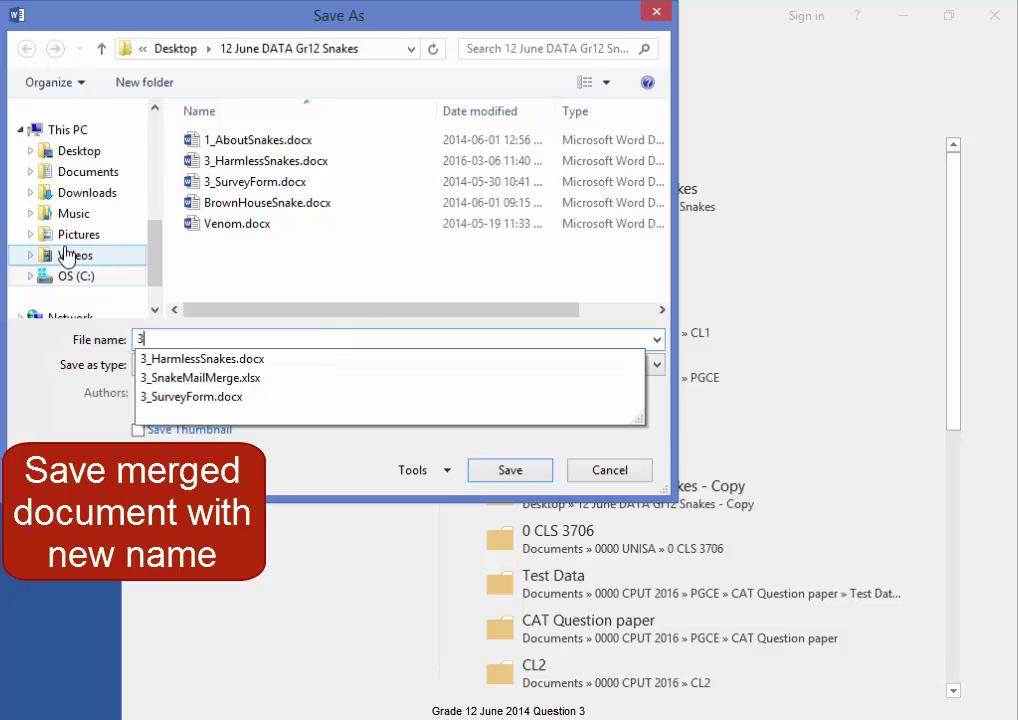
type("_Harl")
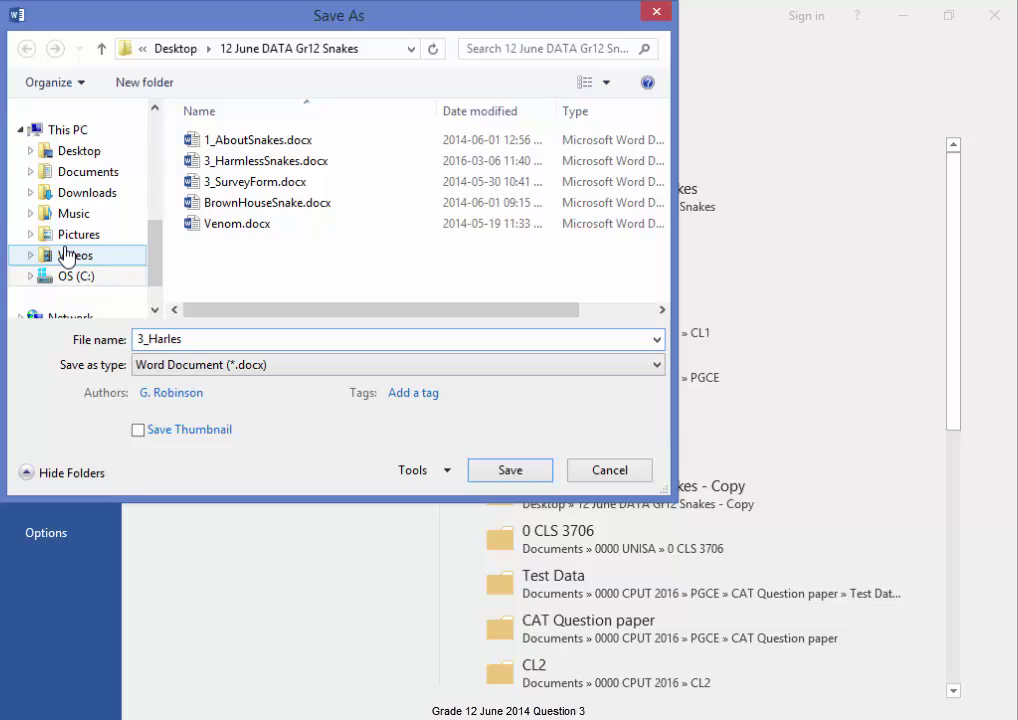
key("BackSpace")
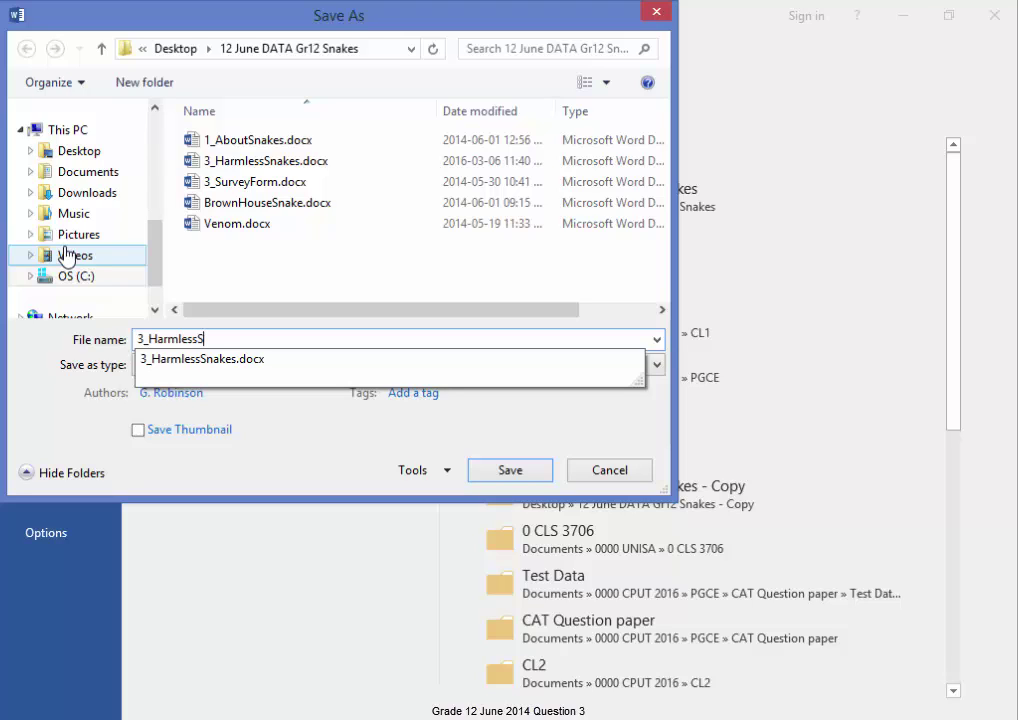
type("mlessSnakes_Merge")
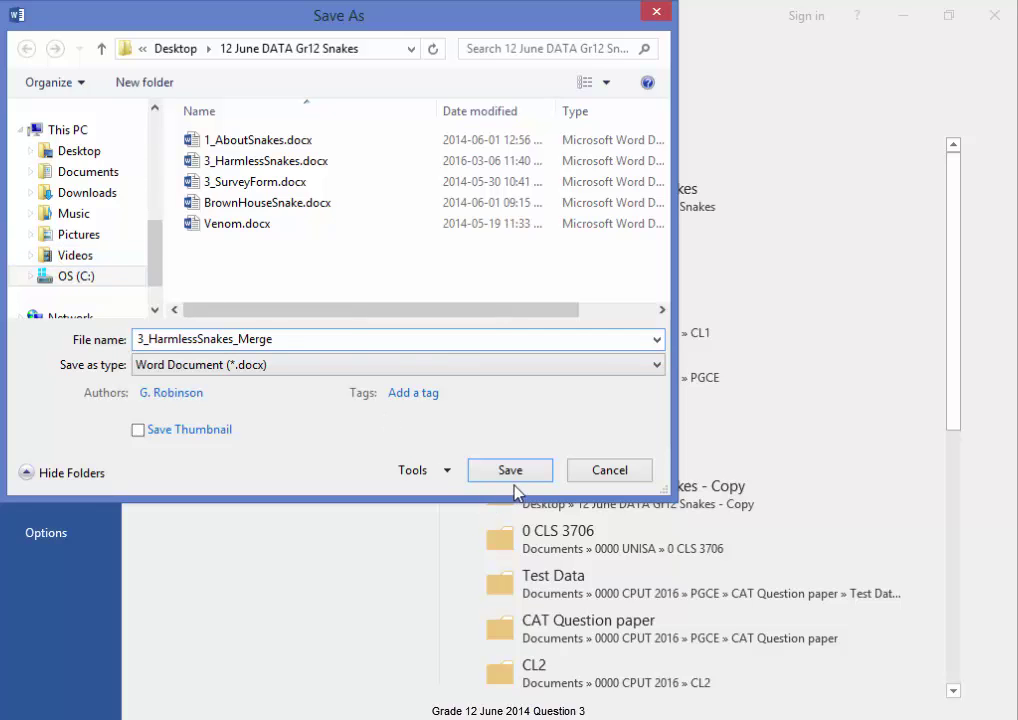
left_click(513, 477)
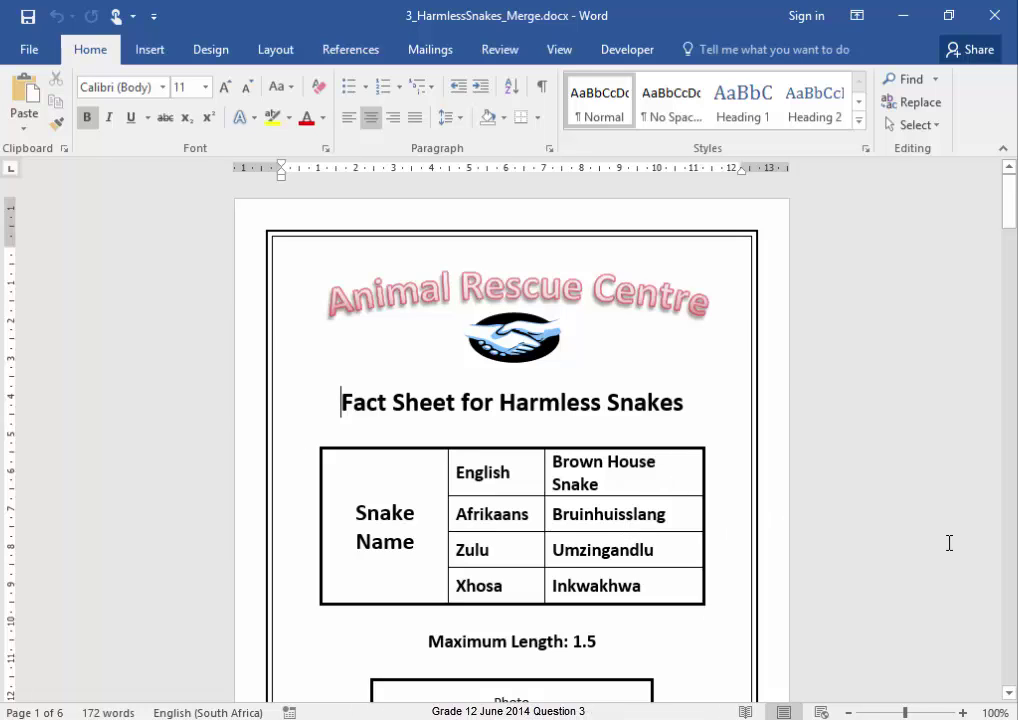
Step: Close the merged document with Ctrl+W, returning to 3_SurveyForm
key("ctrl+w")
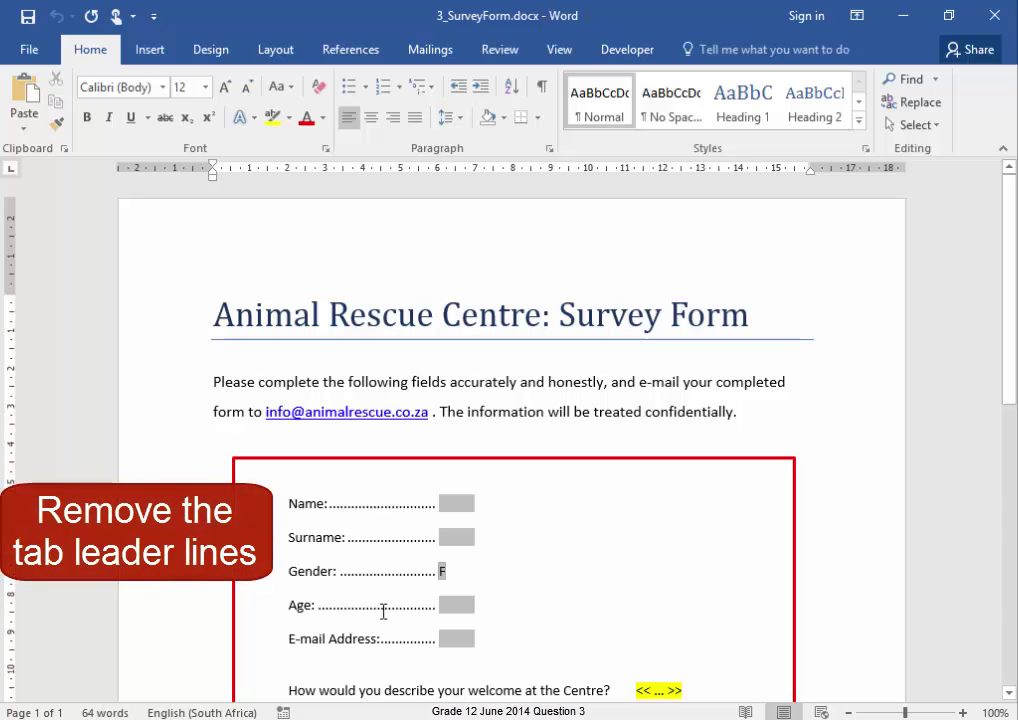
Step: Set the 6 cm tab on the Name to E-mail Address lines to no leader, then hide formatting marks
left_click_drag(510, 644, 220, 515)
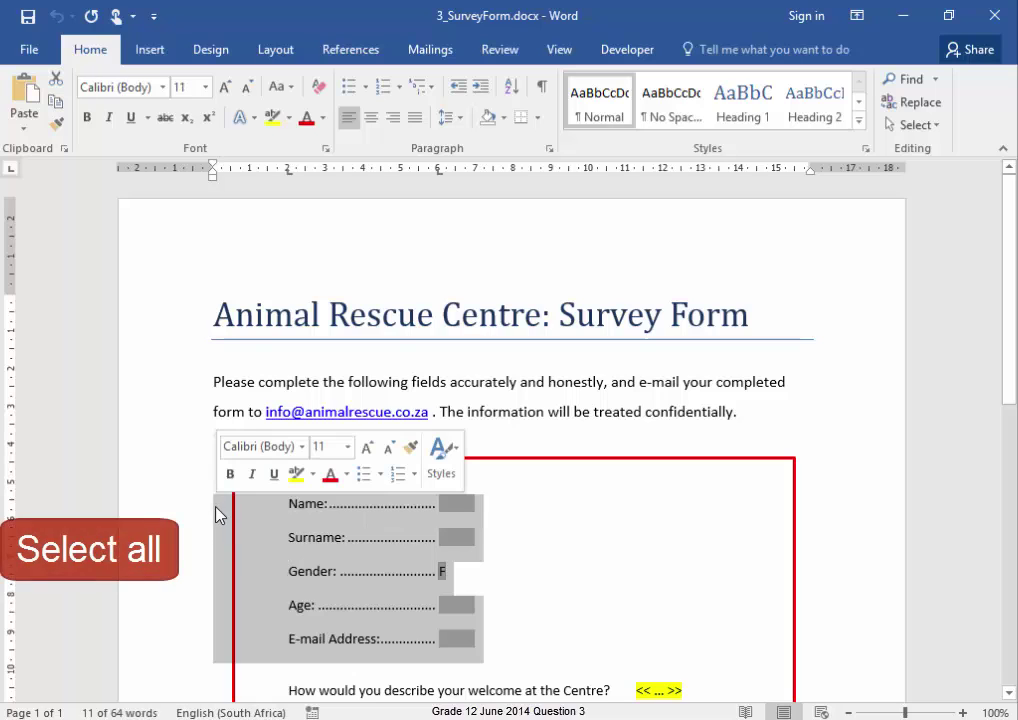
left_click(541, 96)
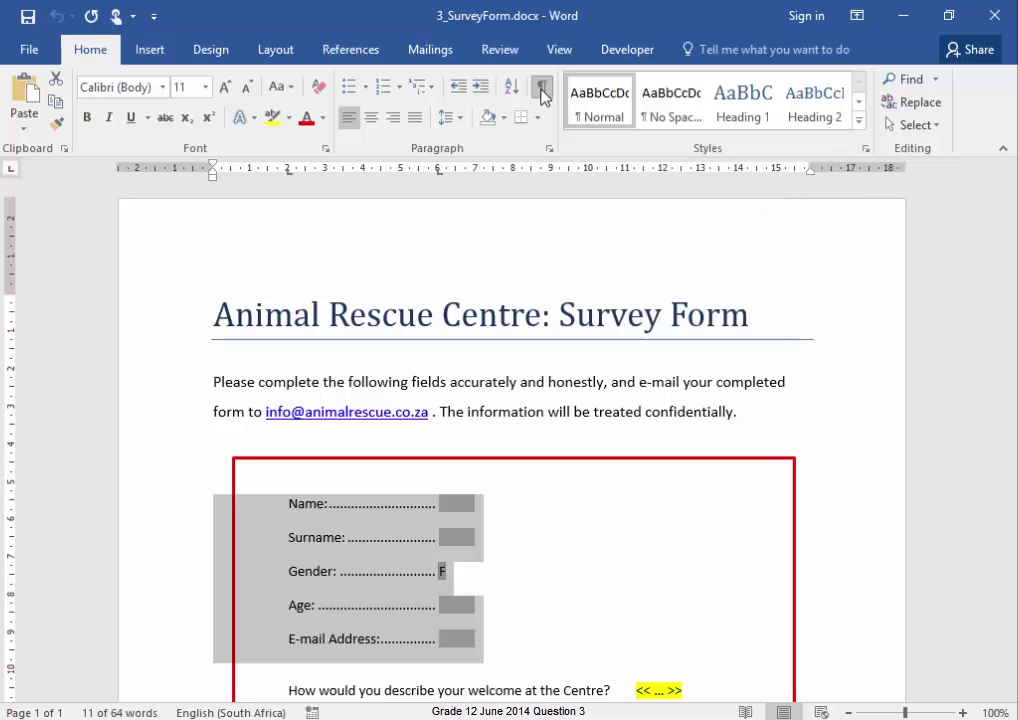
left_click(550, 149)
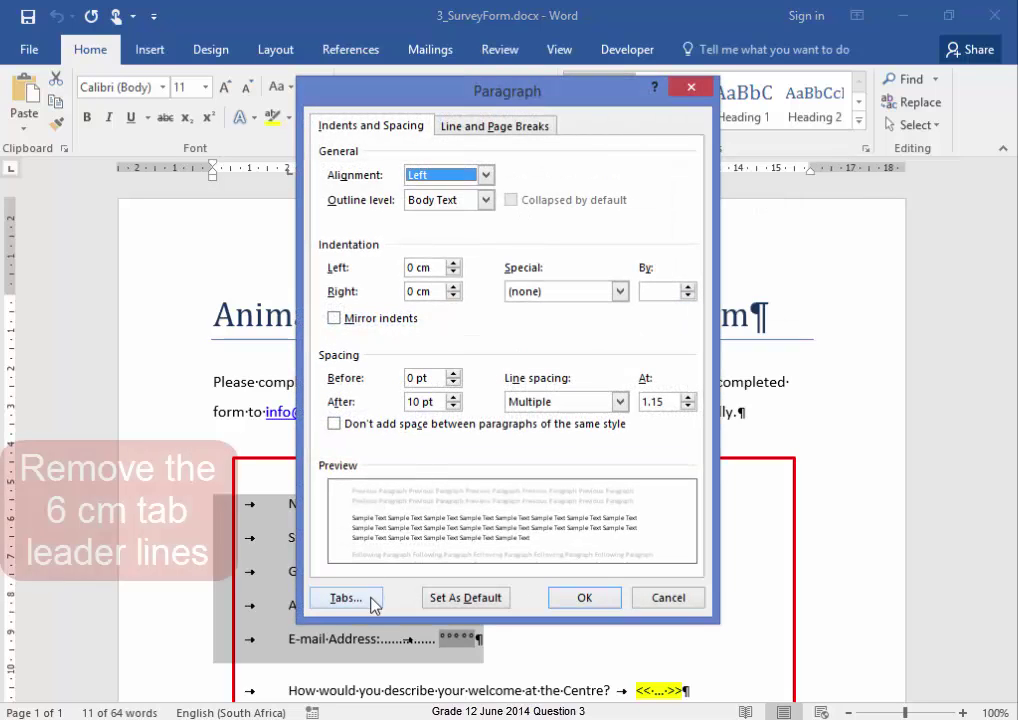
left_click(364, 603)
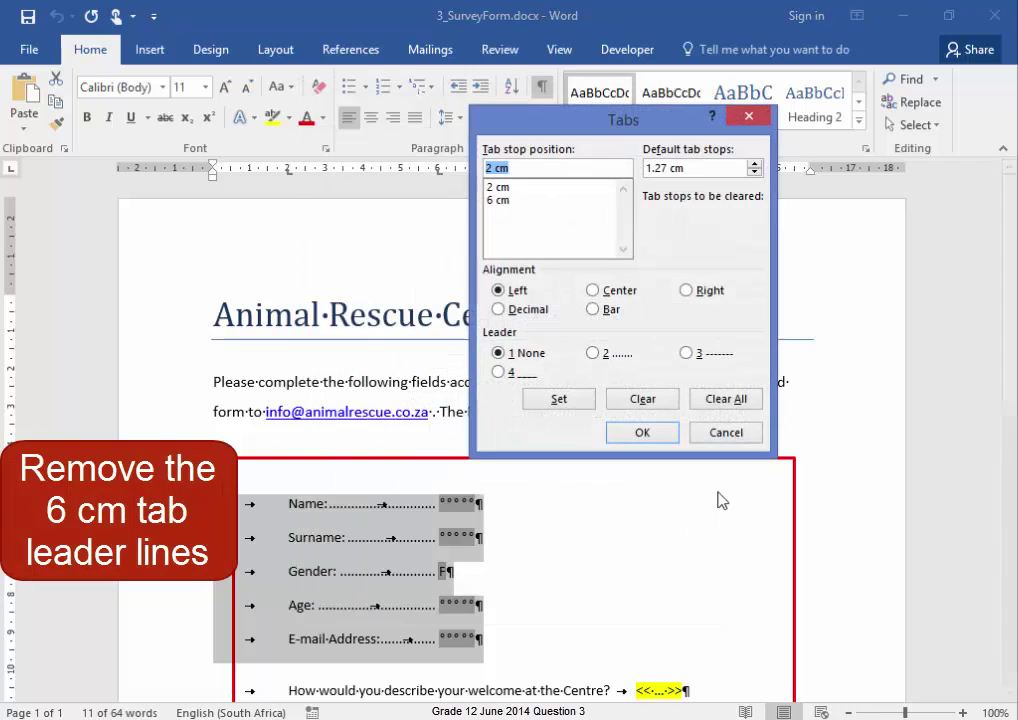
left_click(528, 202)
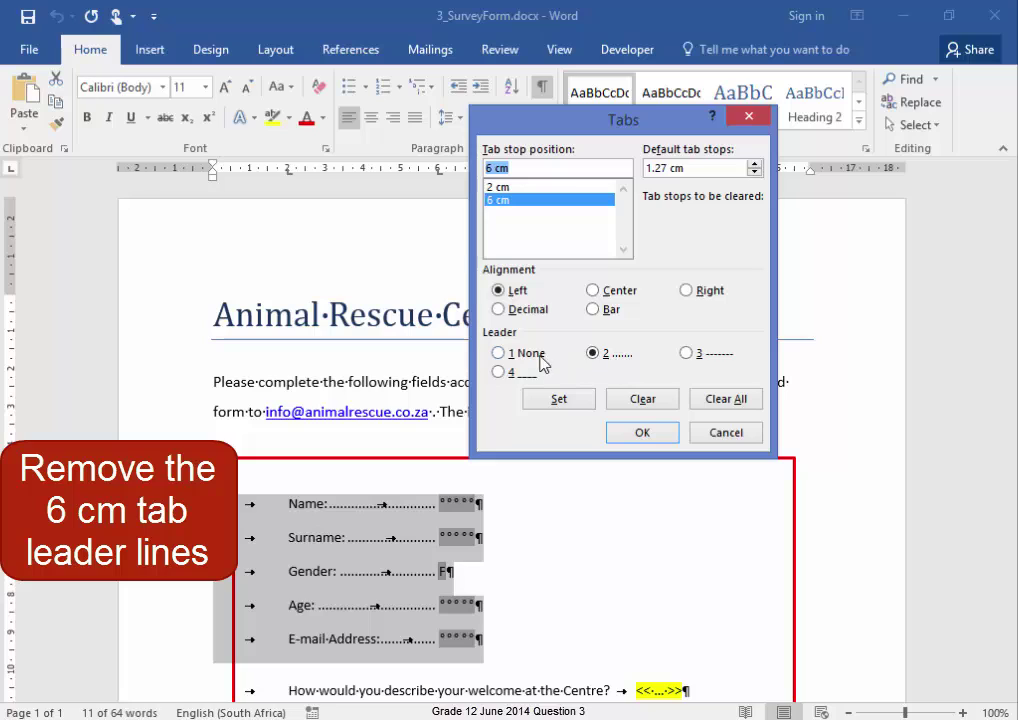
left_click(498, 353)
left_click(559, 399)
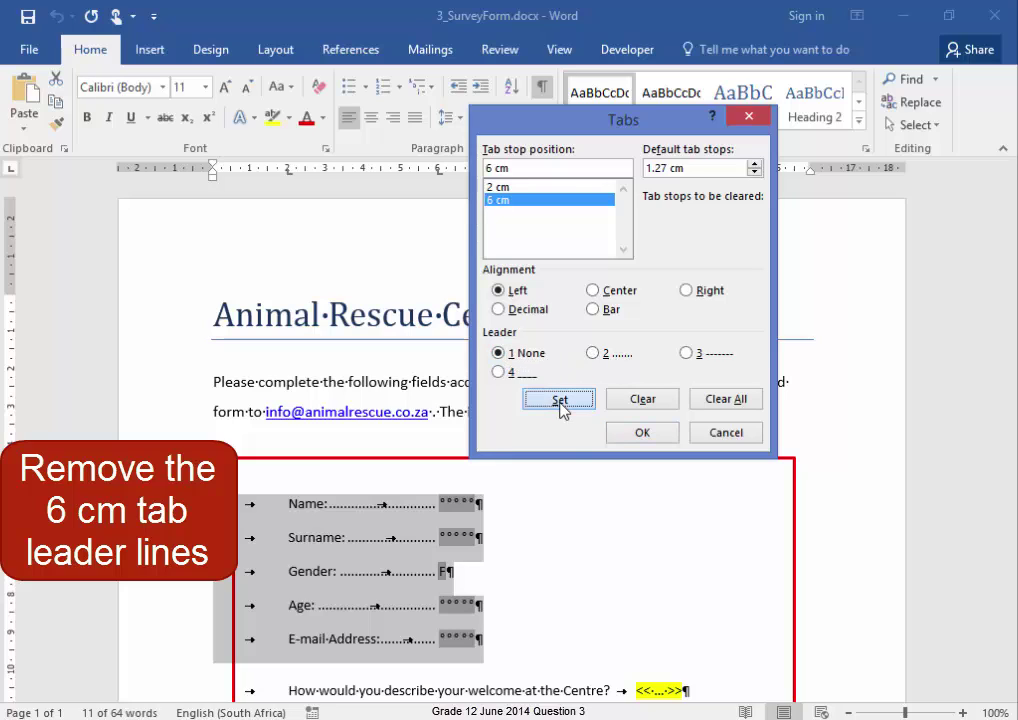
left_click(648, 437)
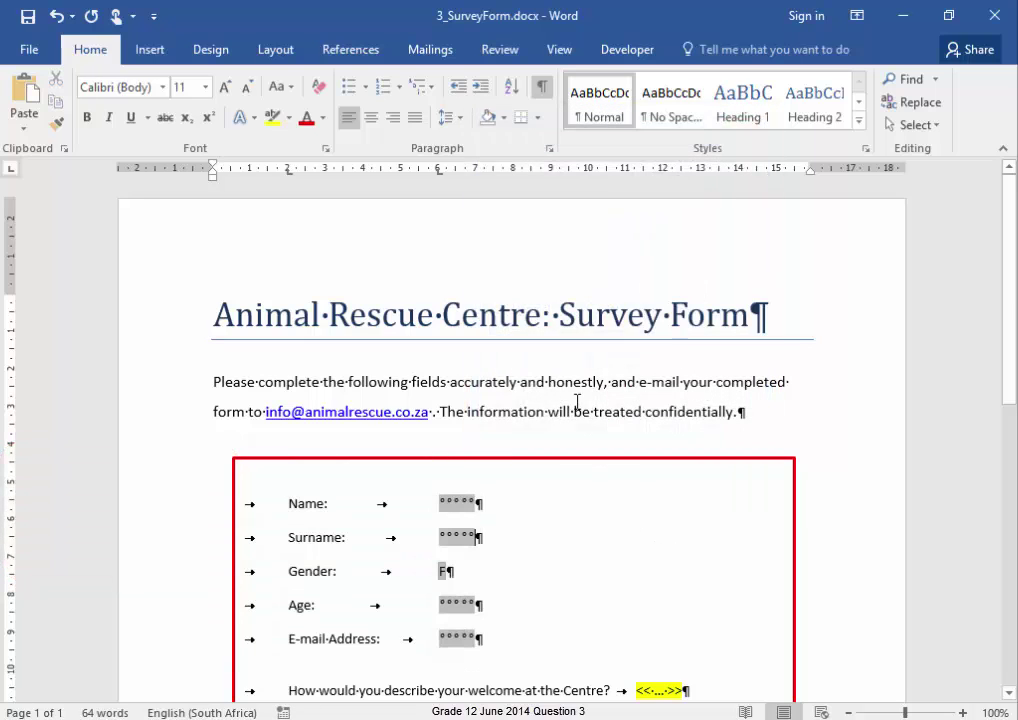
left_click(541, 87)
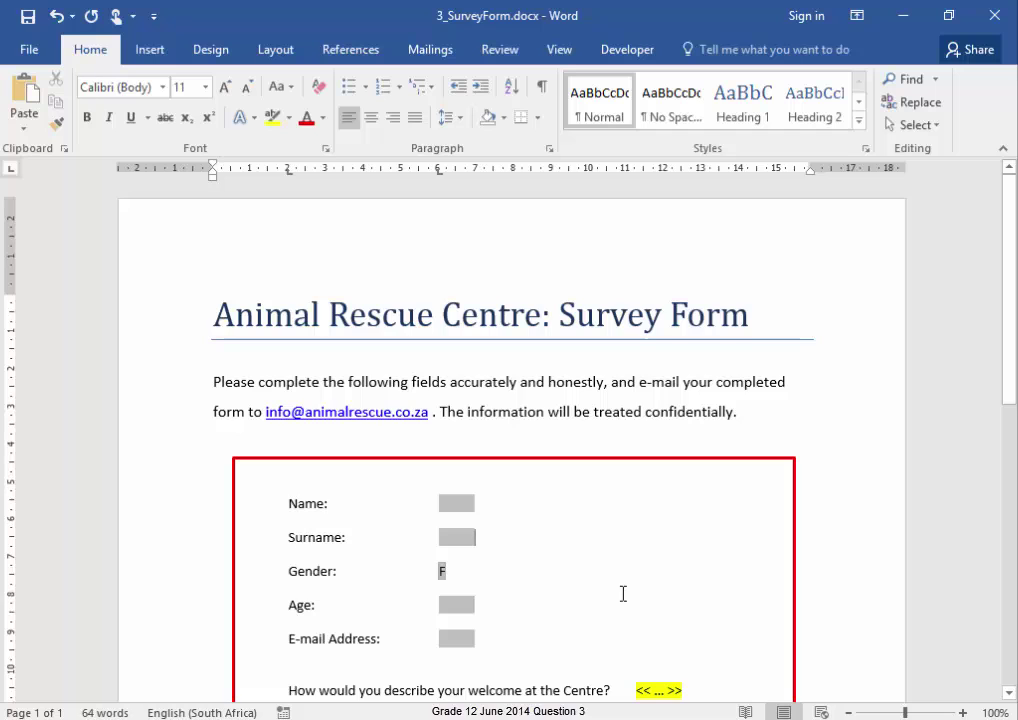
scroll(623, 595, "down", 2)
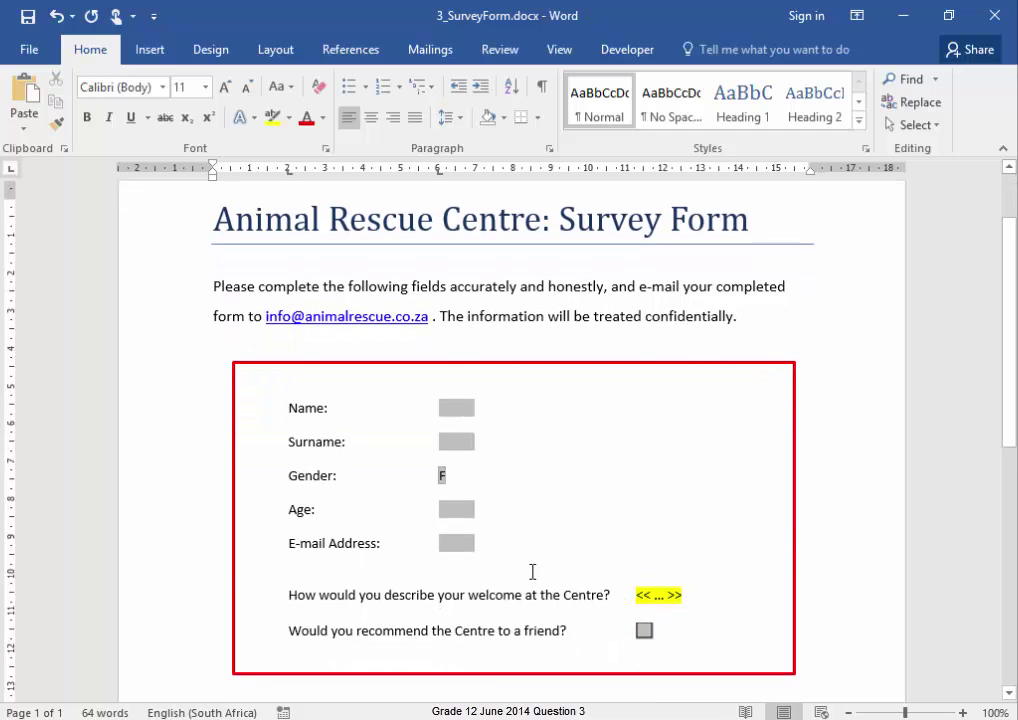
Step: Set the Age text form field's type to Number and select the welcome question's placeholder
double_click(464, 510)
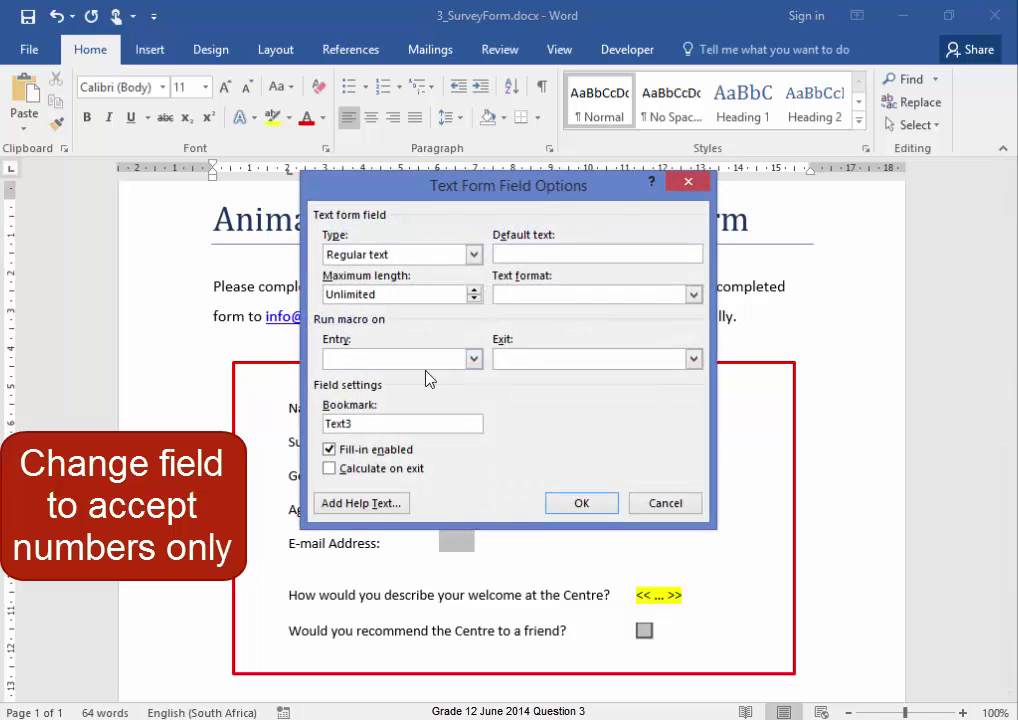
left_click(474, 255)
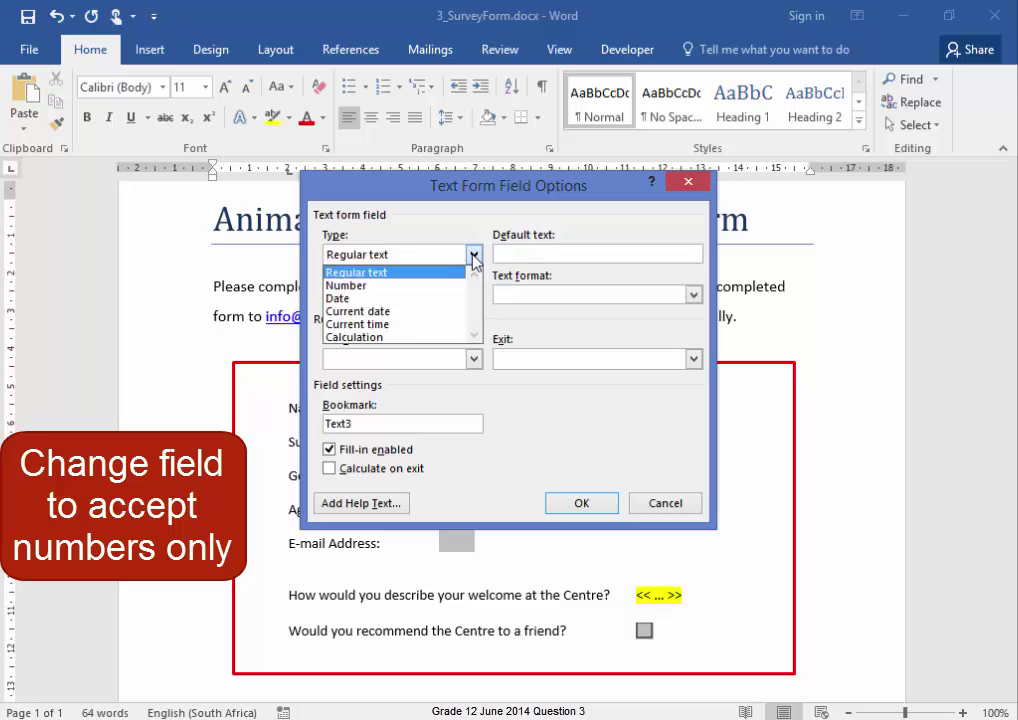
left_click(460, 286)
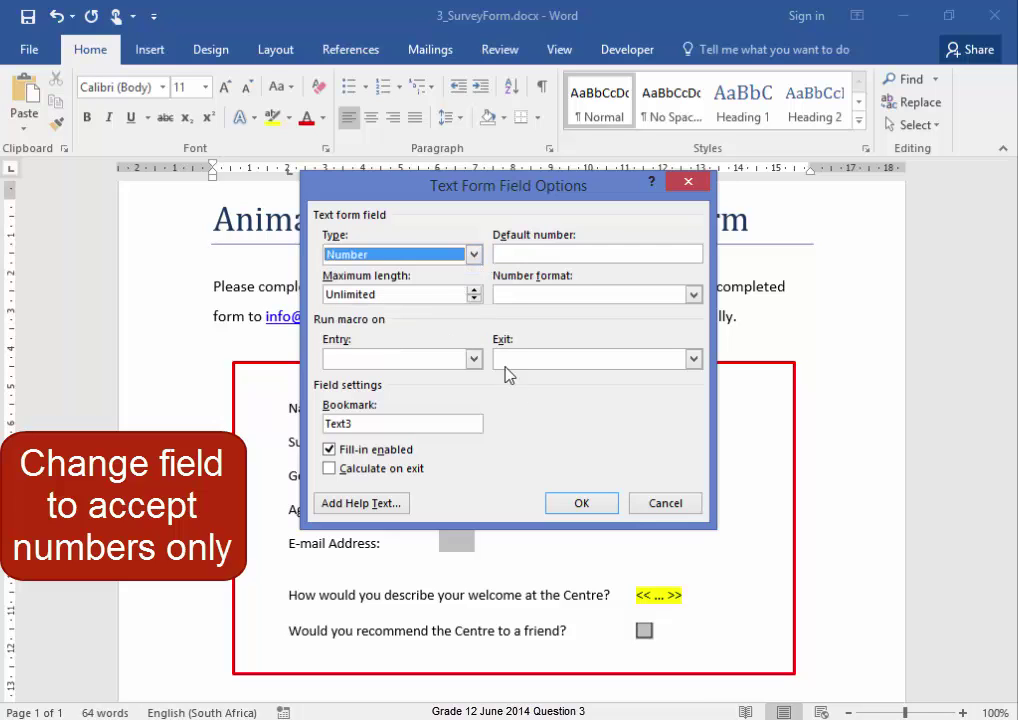
left_click(600, 508)
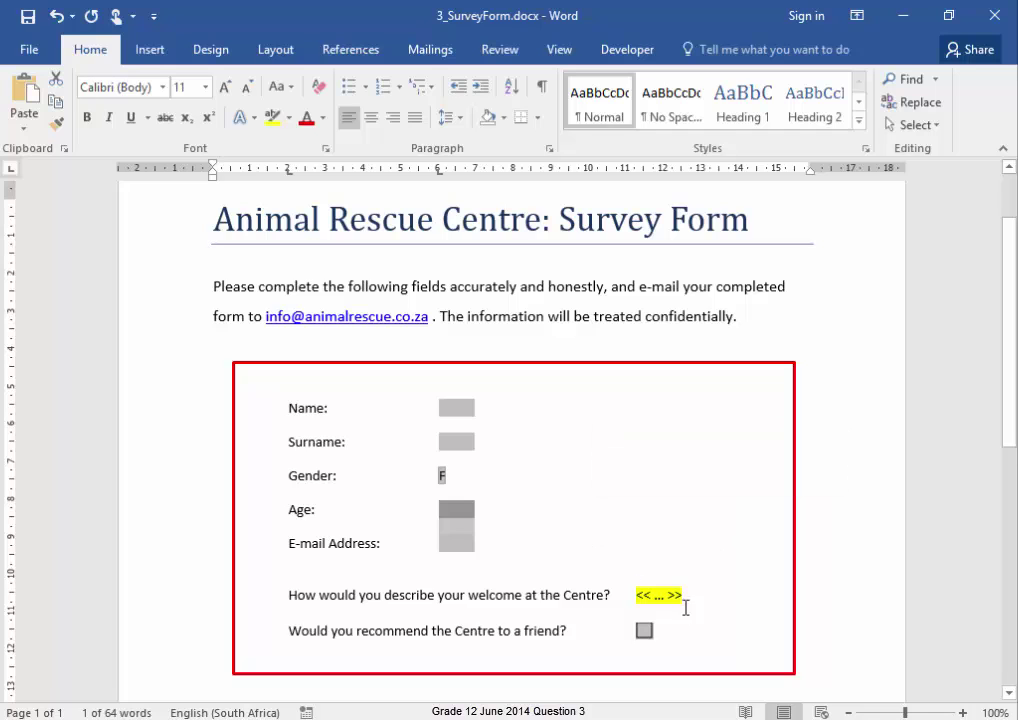
left_click_drag(686, 595, 640, 597)
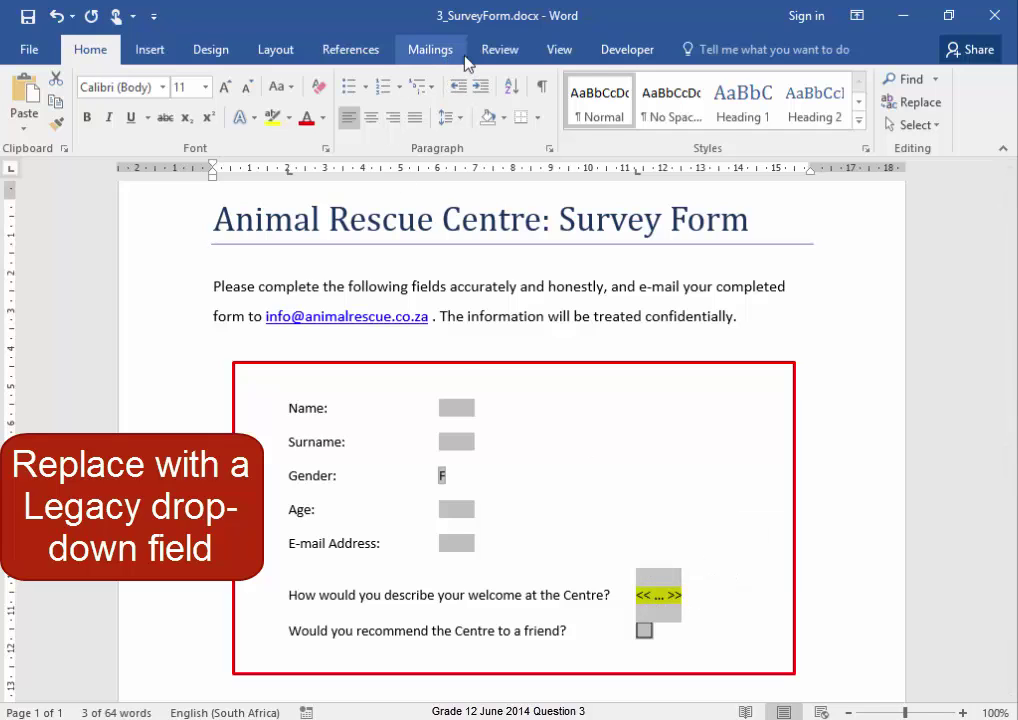
Step: Insert a legacy Drop-Down Form Field from the Developer tab in place of the placeholder
left_click(615, 55)
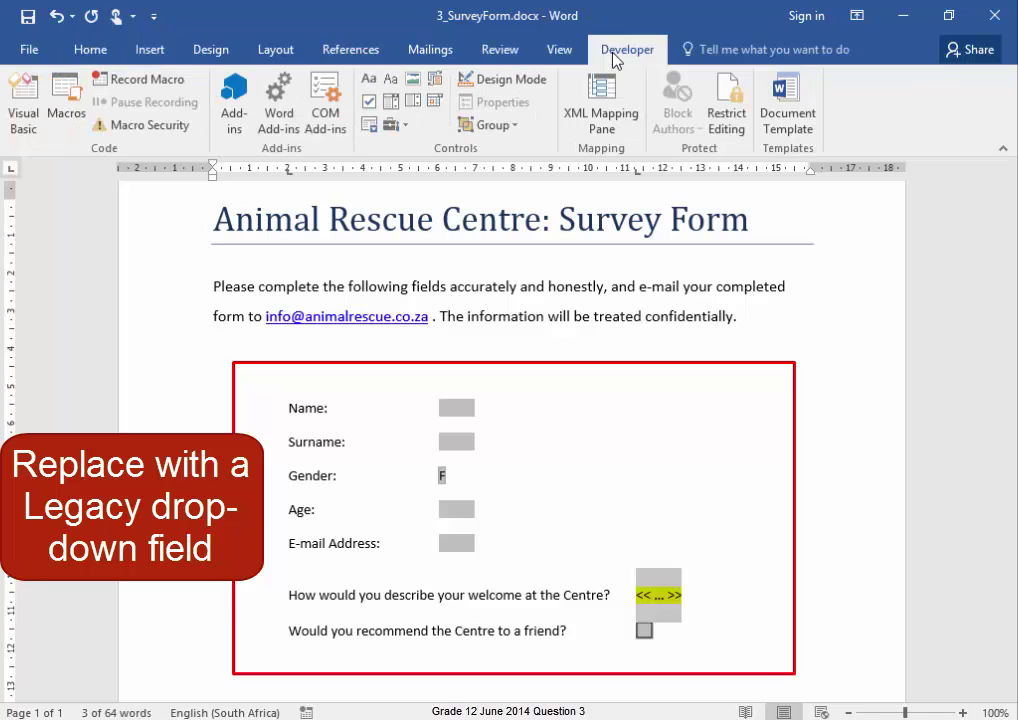
left_click(397, 128)
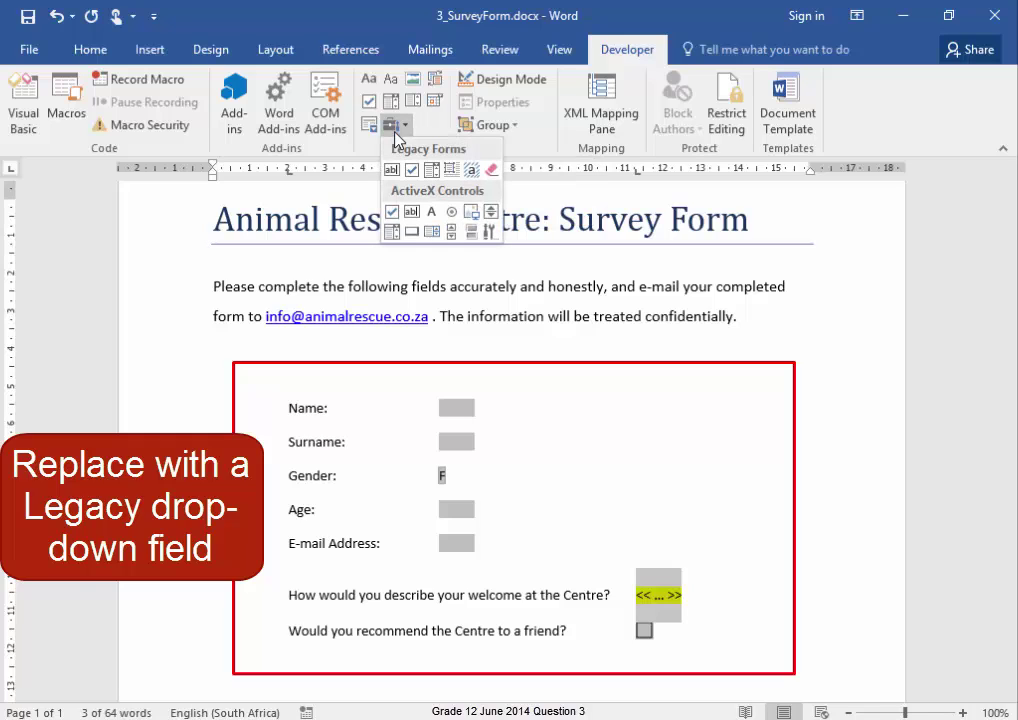
left_click(433, 171)
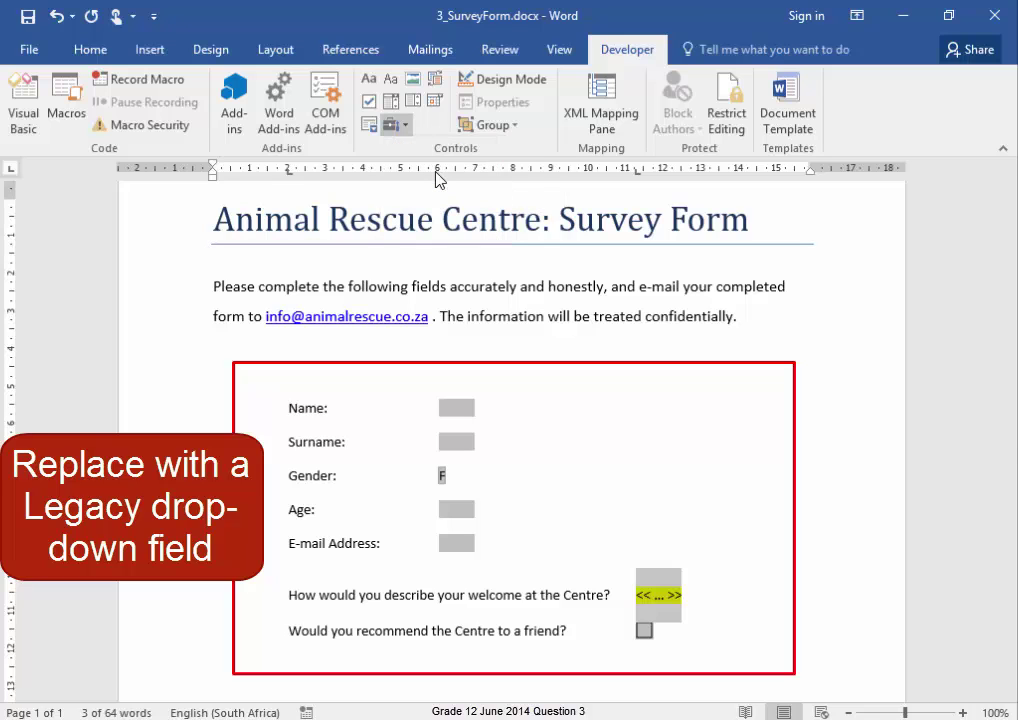
Step: Add Hostile, Neutral and Warm as the drop-down field's choices
double_click(659, 595)
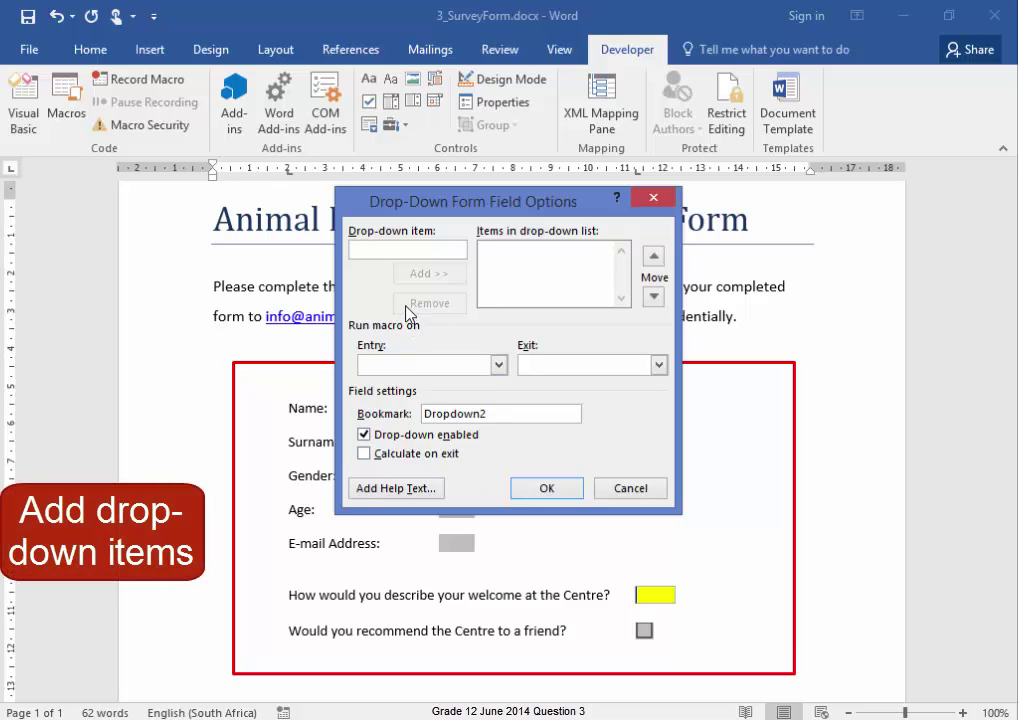
type("Hos")
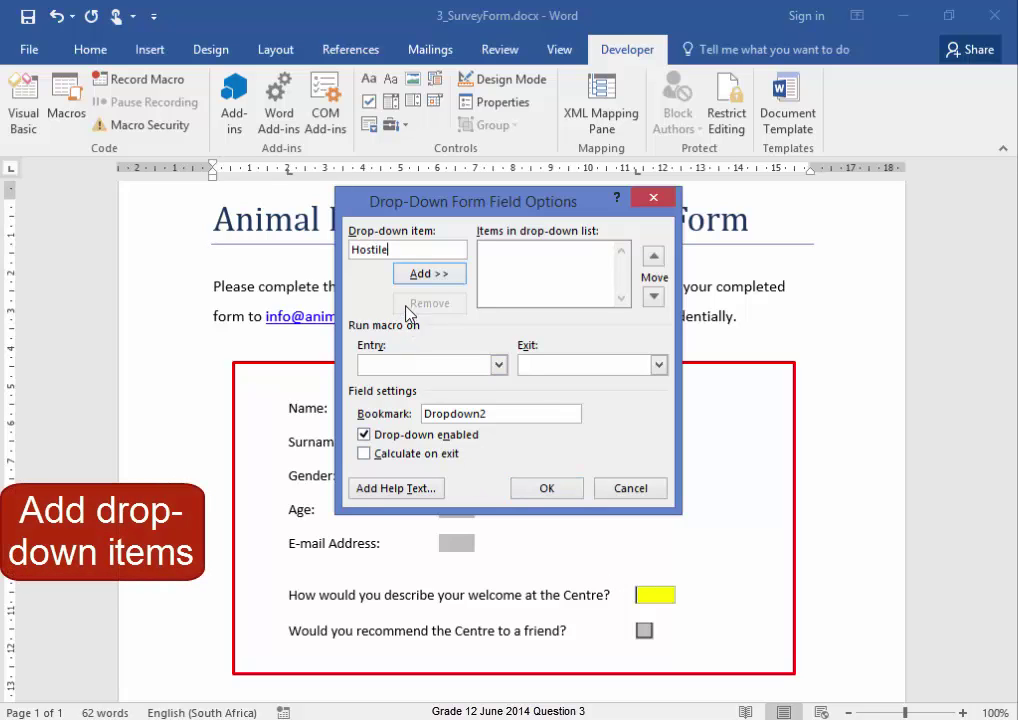
type("tile")
left_click(455, 282)
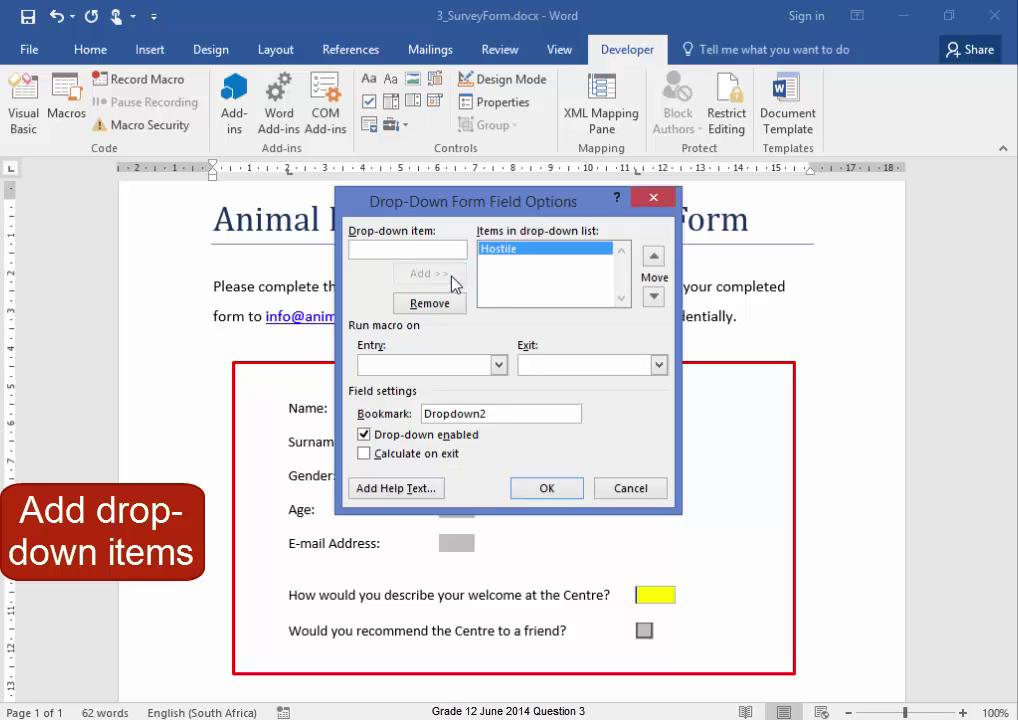
type("Neu")
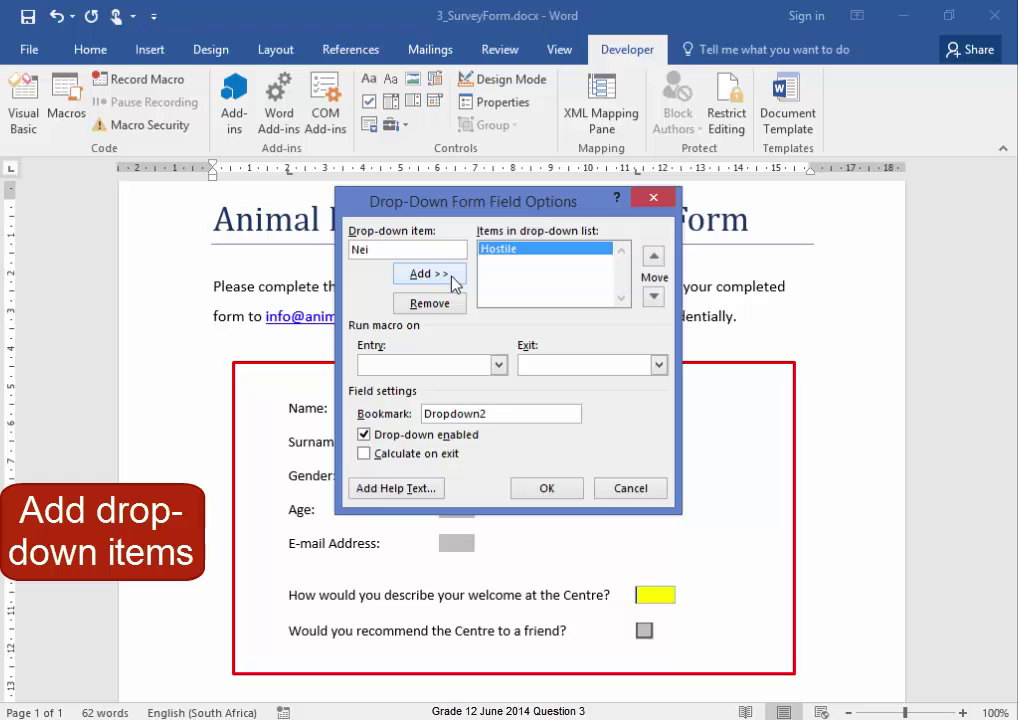
type("tral")
left_click(440, 275)
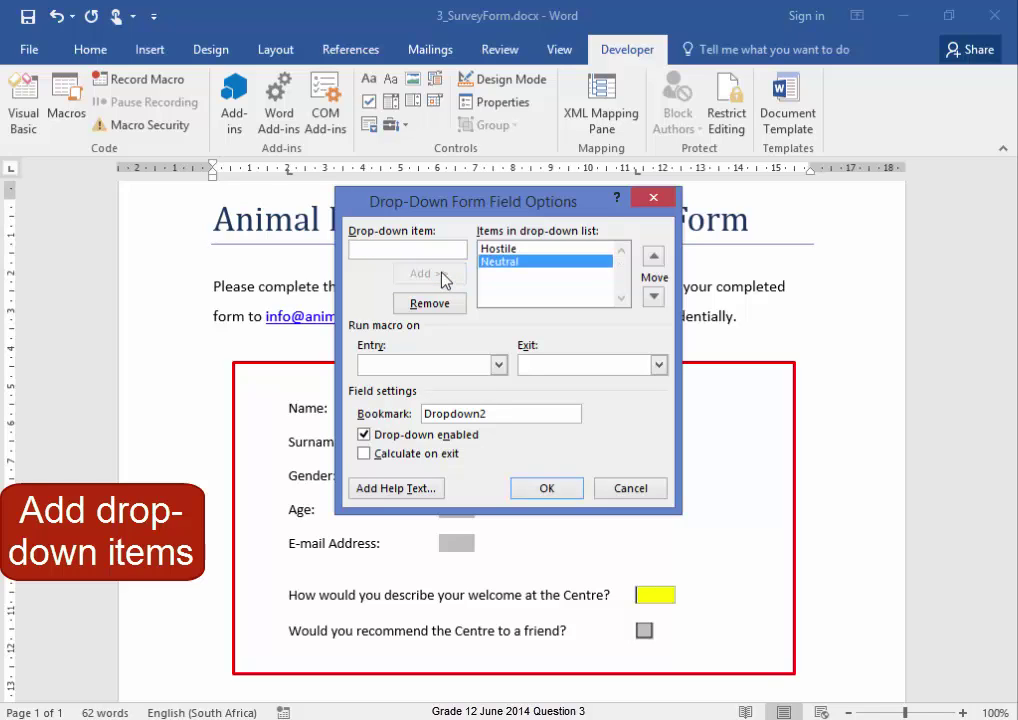
type("Warm")
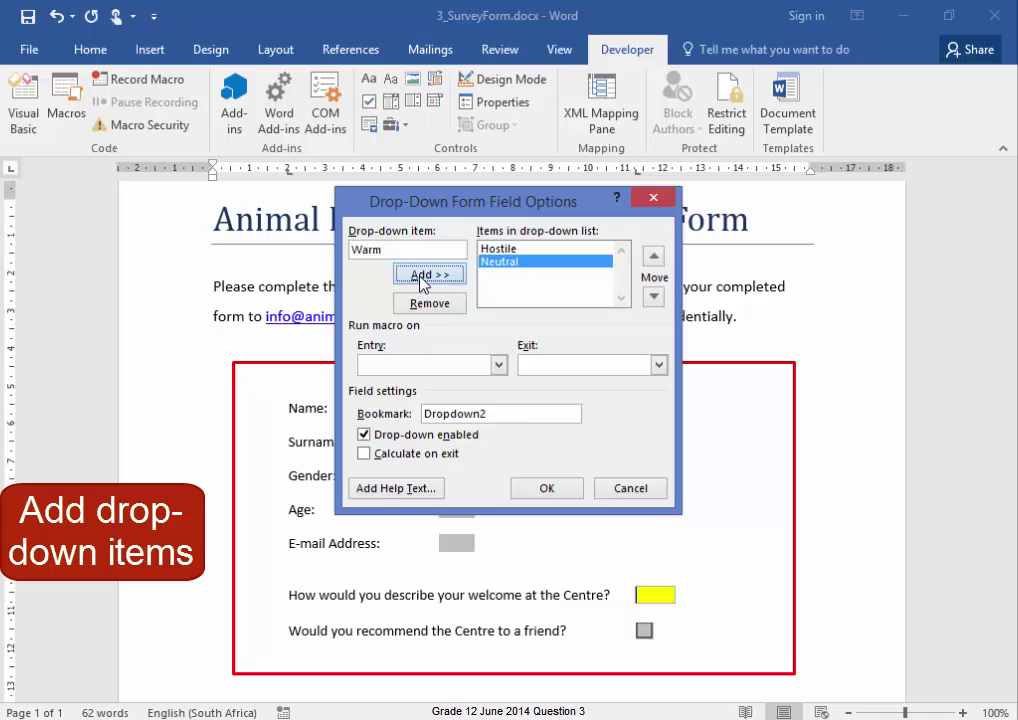
left_click(422, 277)
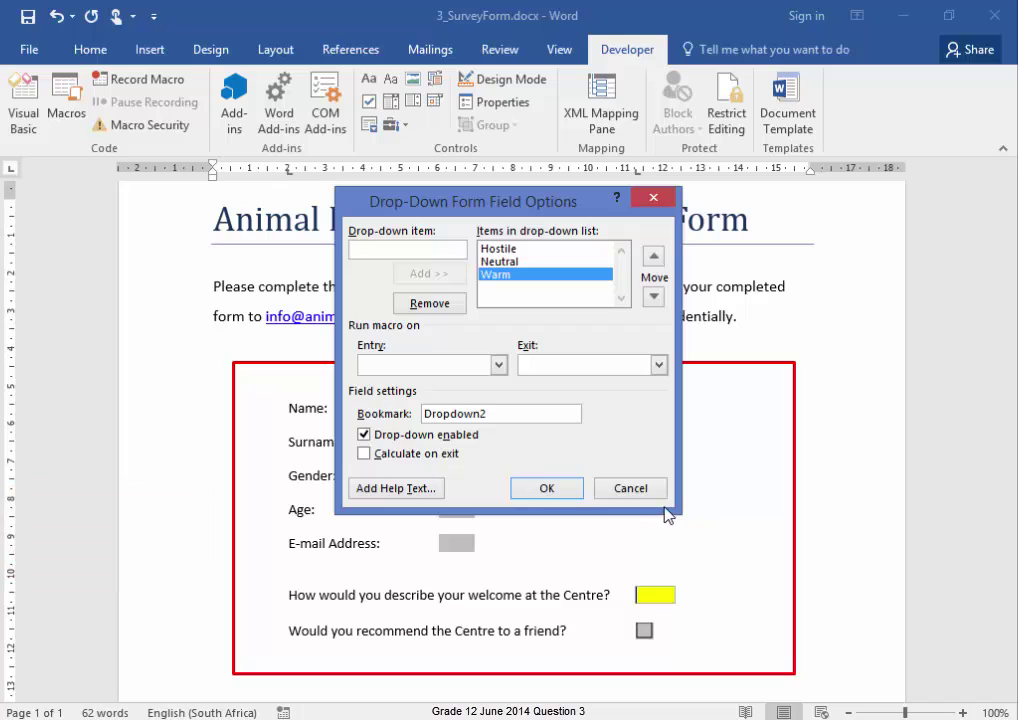
left_click(576, 487)
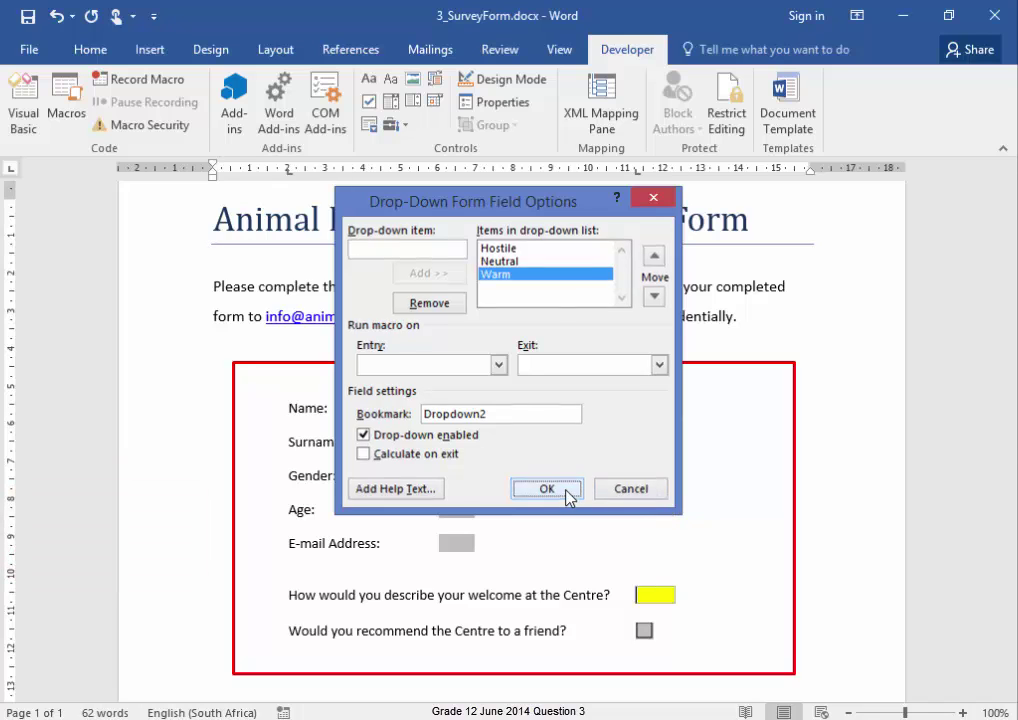
left_click(943, 486)
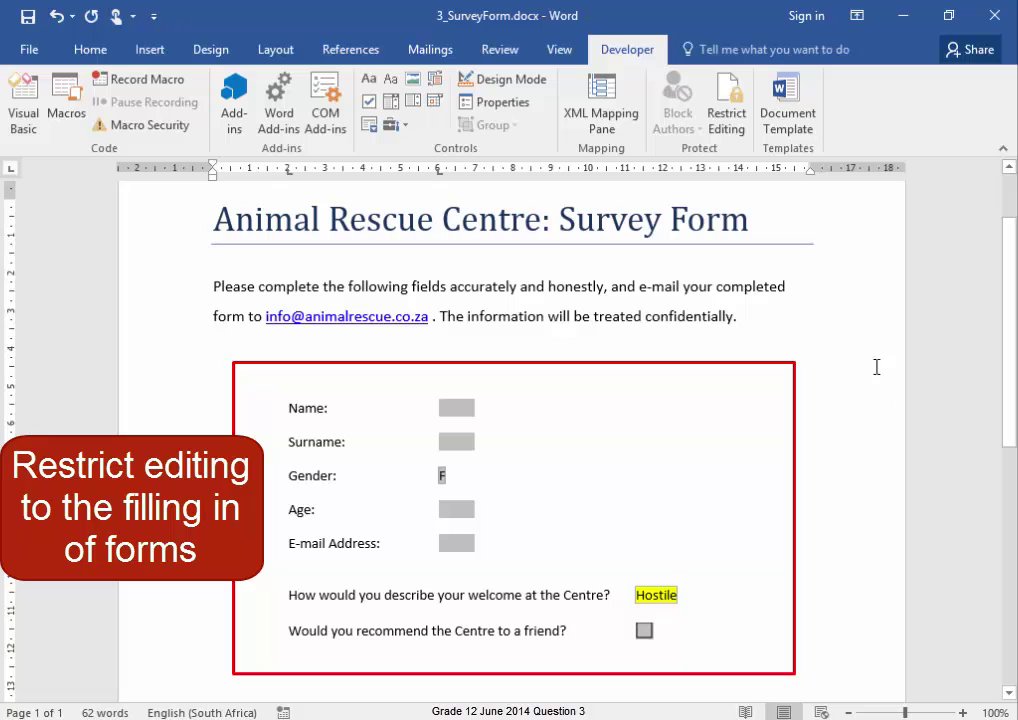
Step: Restrict formatting to a selection of styles and allow only filling in forms
left_click(728, 120)
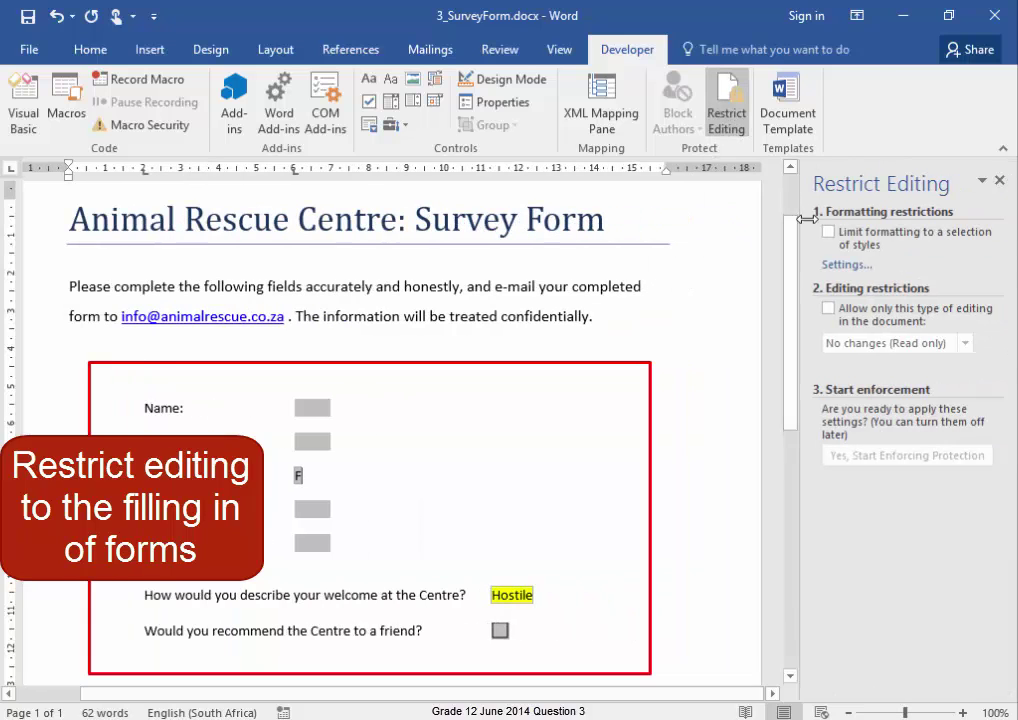
left_click(829, 233)
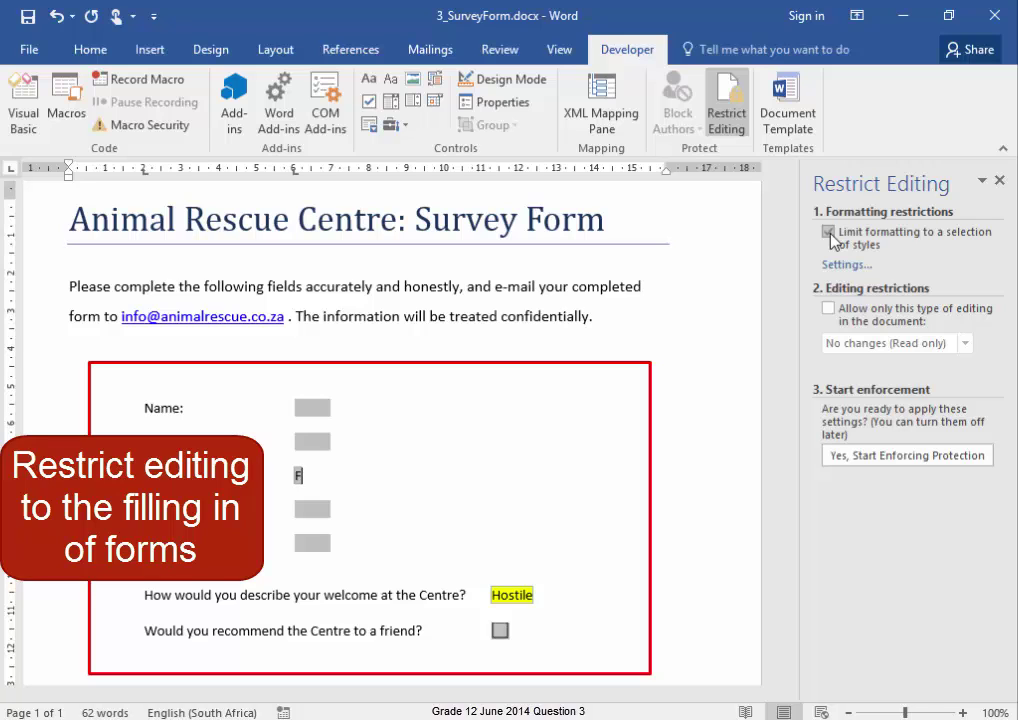
left_click(829, 309)
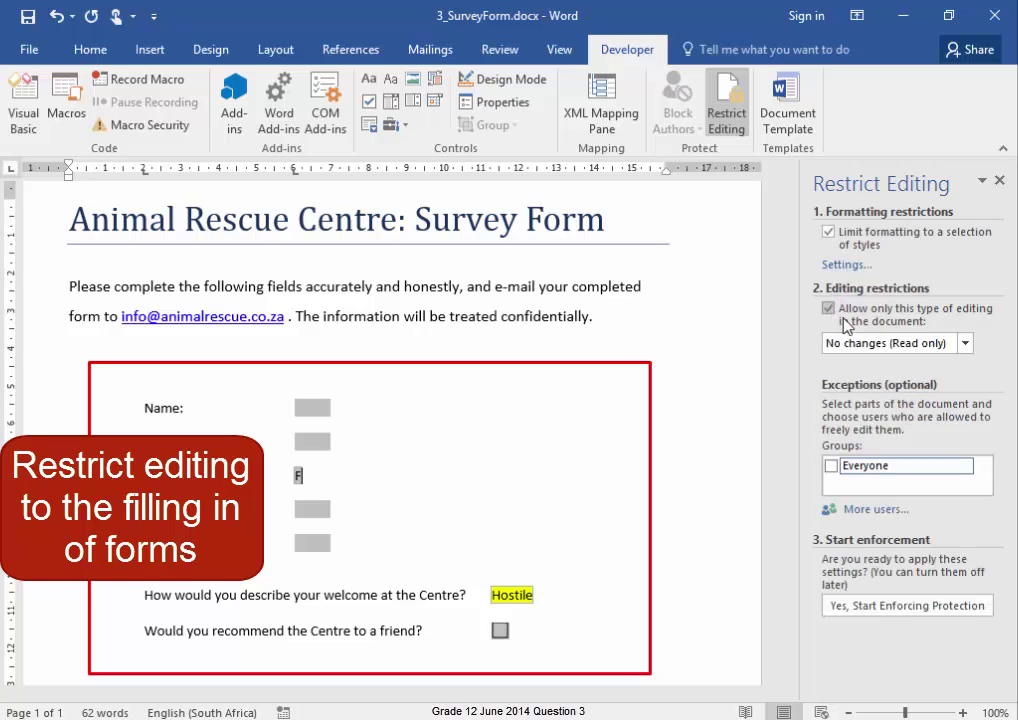
left_click(965, 345)
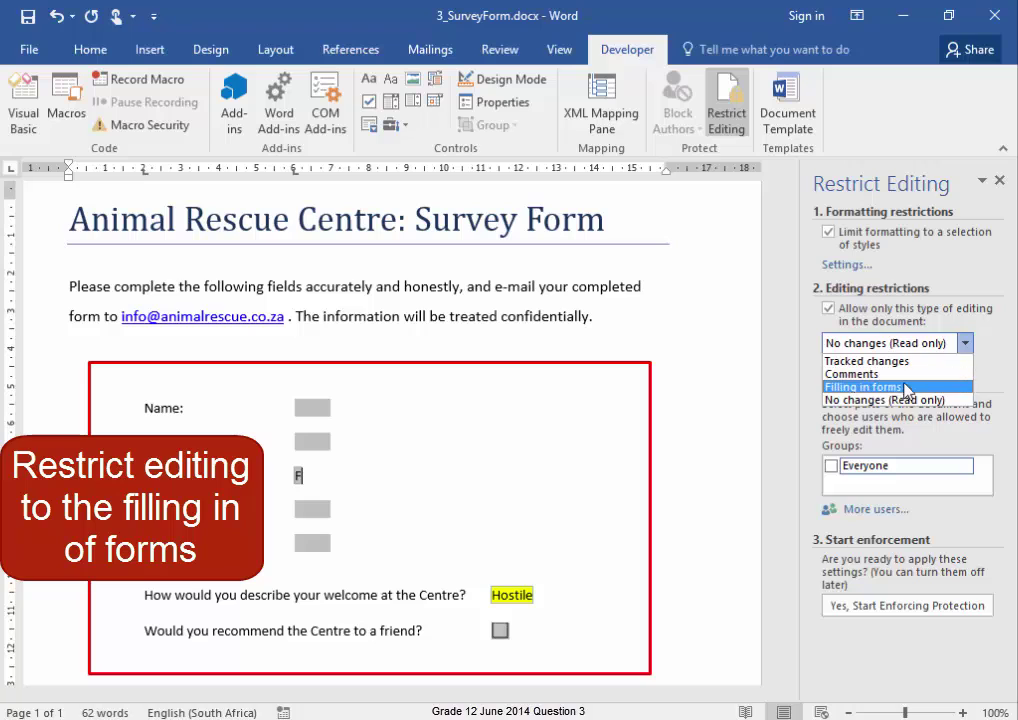
left_click(905, 389)
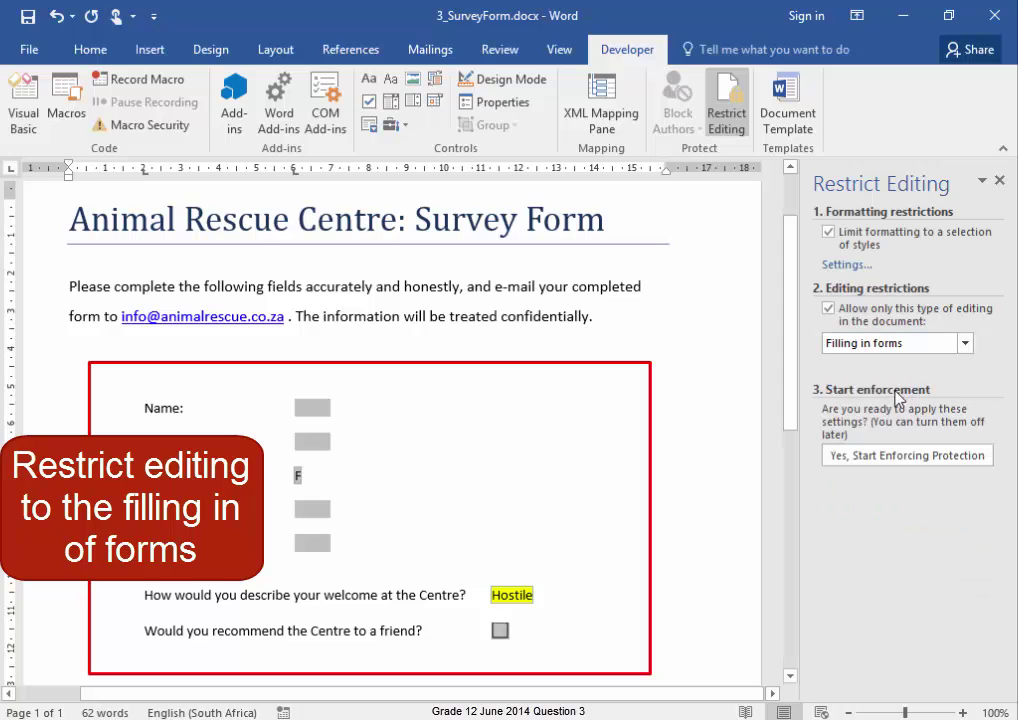
Step: Start enforcing the form protection without a password and close the Restrict Editing pane
left_click(895, 460)
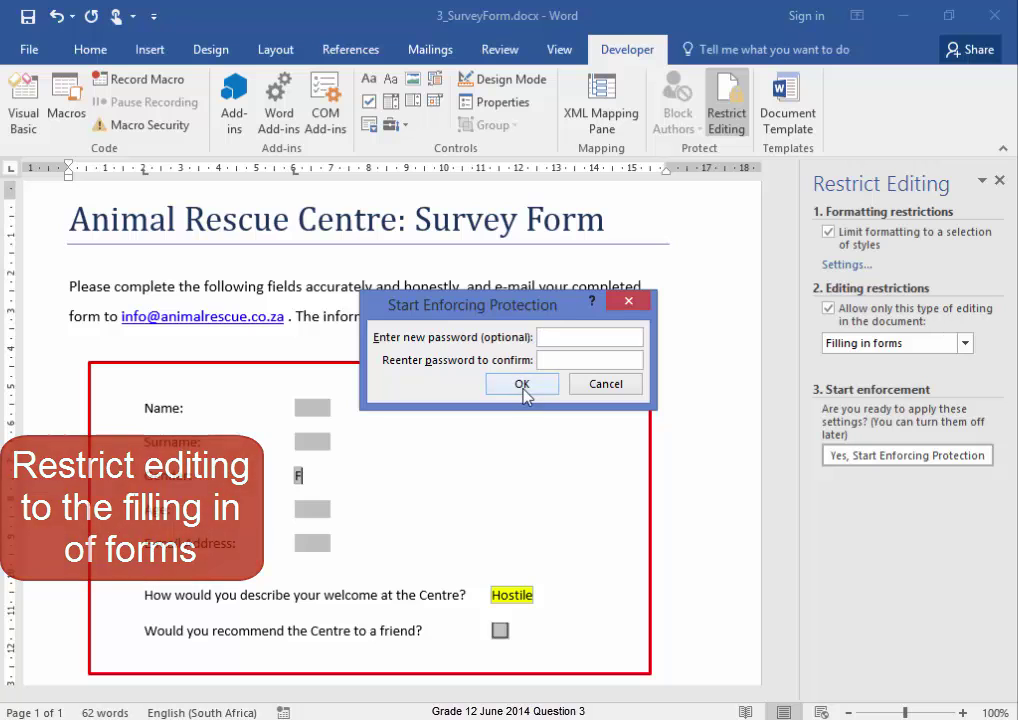
left_click(523, 386)
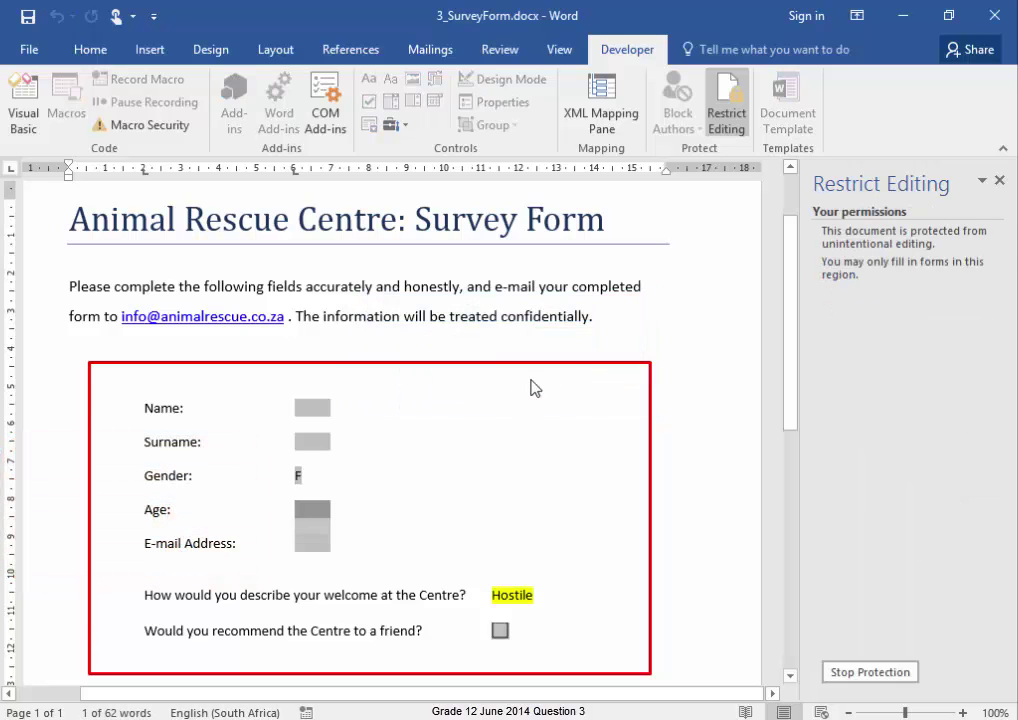
left_click(999, 181)
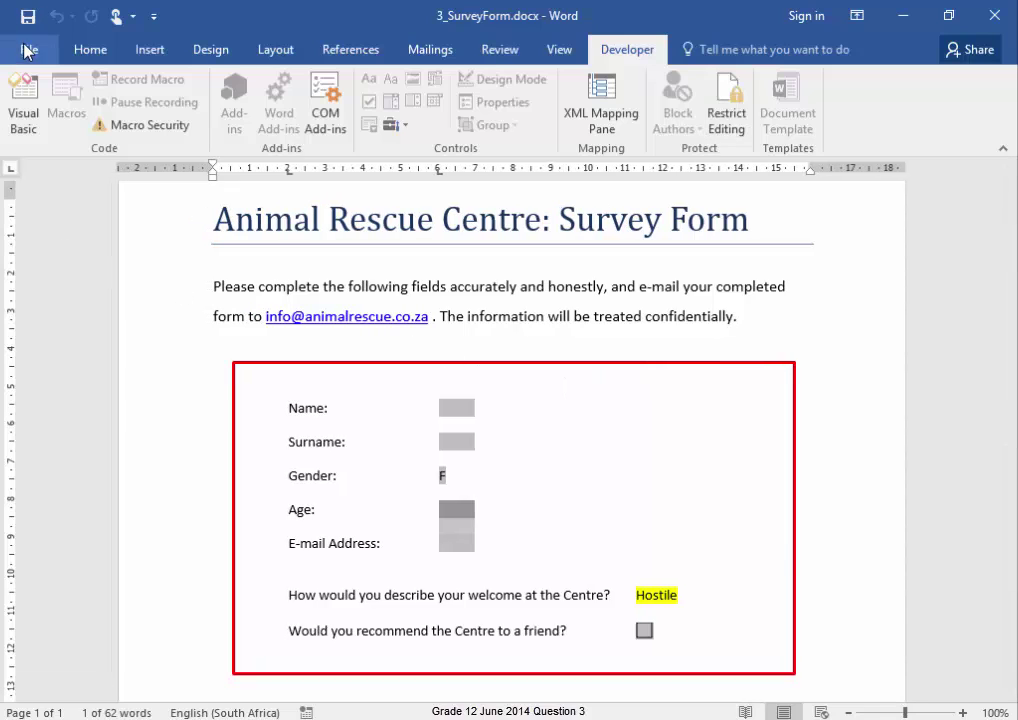
Step: Save 3_SurveyForm.docx and test the welcome drop-down, leaving Hostile selected
left_click(28, 17)
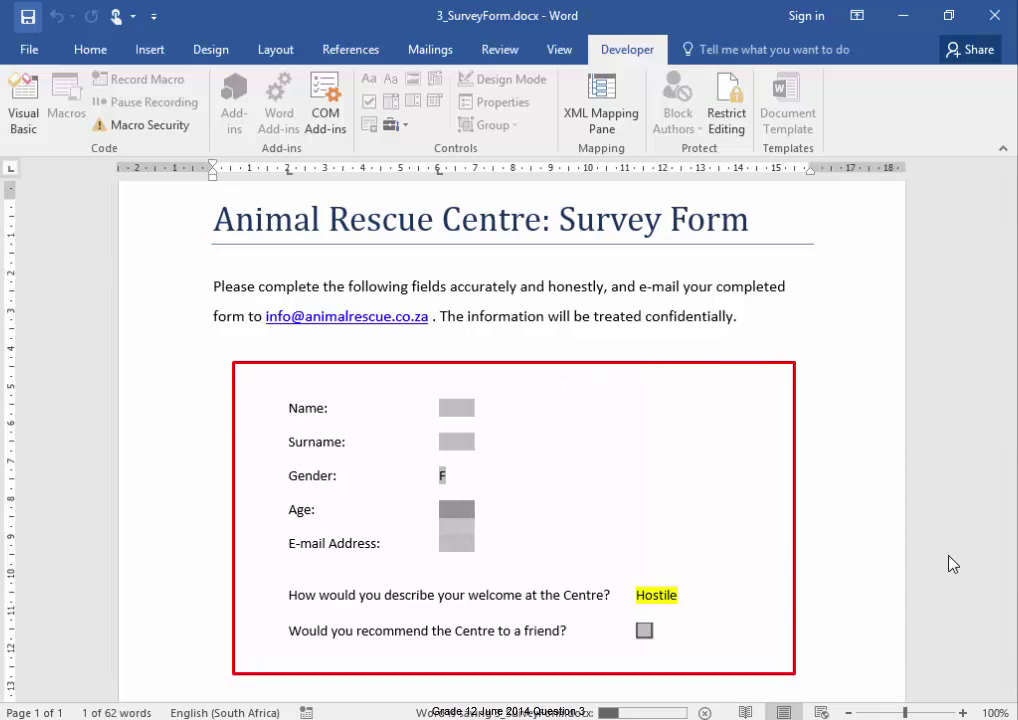
left_click(659, 601)
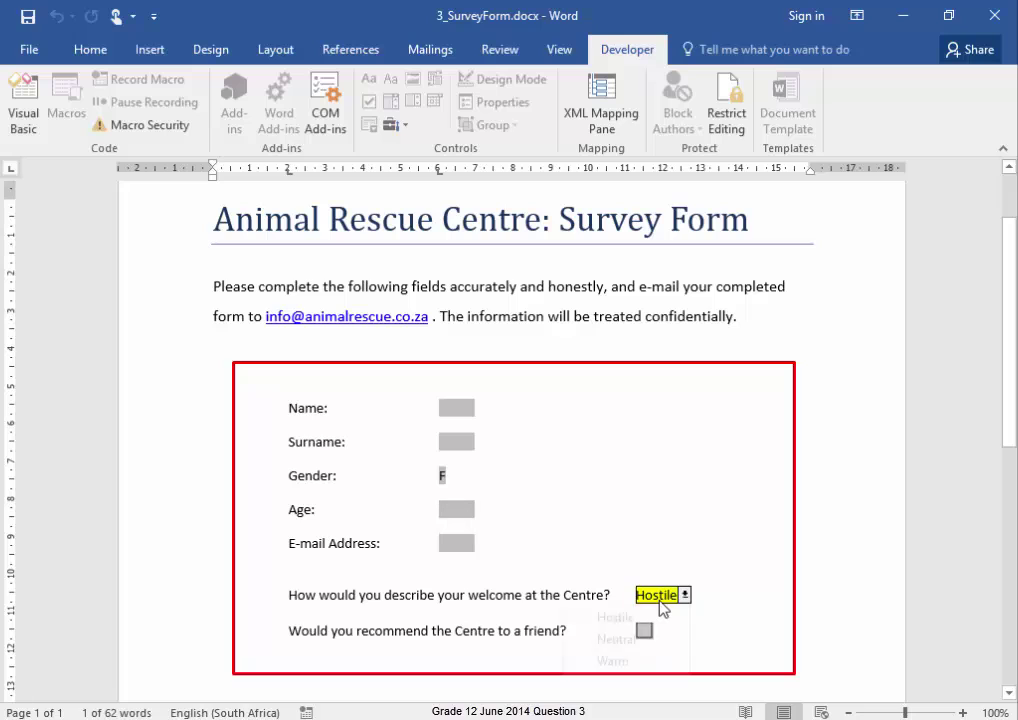
left_click(1000, 602)
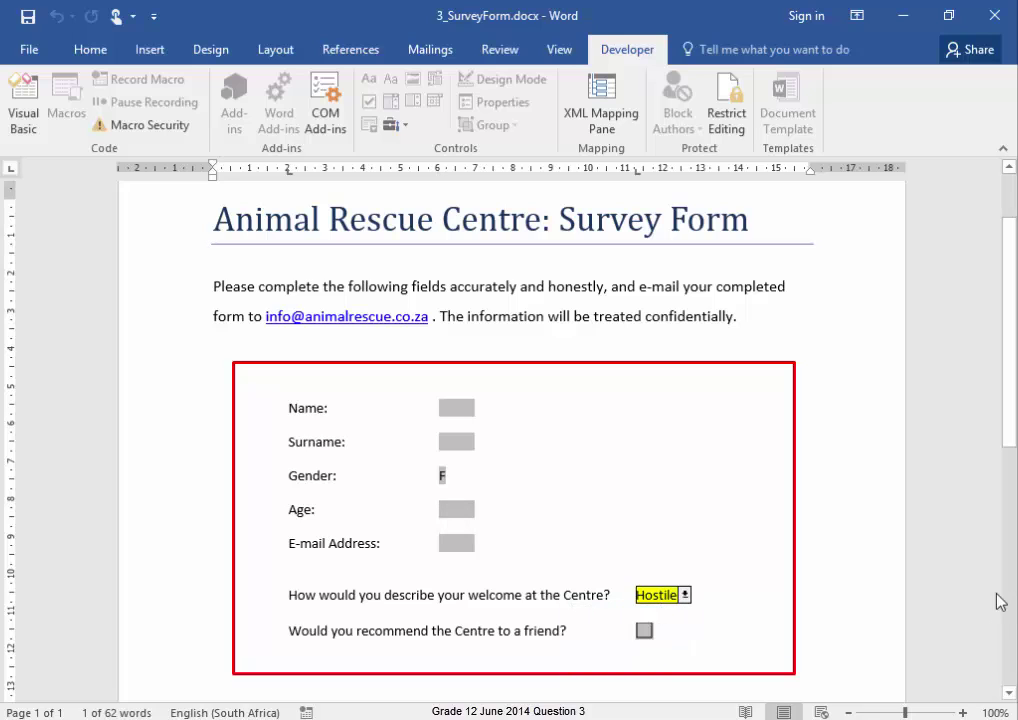